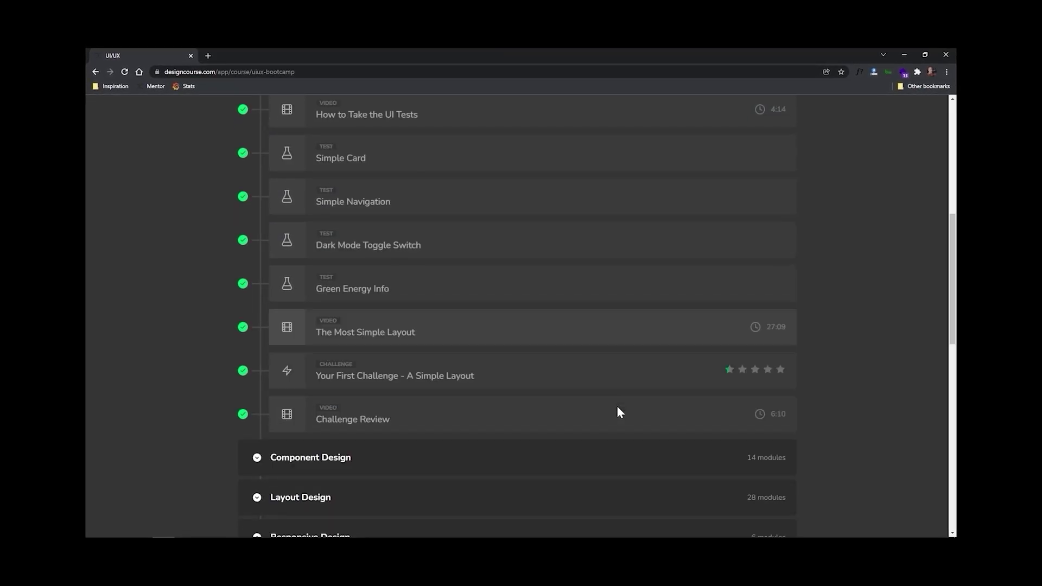
Scroll the UI/UX Bootcamp course outline and expand the Component Design lessons
{"action": "left_click", "coordinate": [514, 297]}
{"action": "scroll", "coordinate": [543, 320], "scroll_direction": "down", "scroll_amount": 5}
{"action": "scroll", "coordinate": [546, 328], "scroll_direction": "down", "scroll_amount": 3}
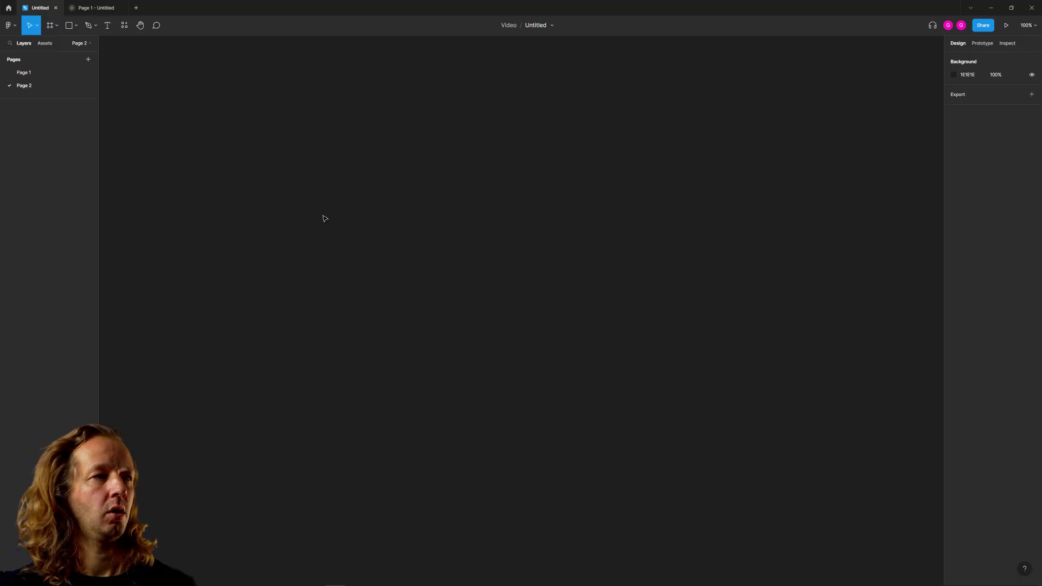
Add an iPad Pro 12.9" frame and draw an 894 × 377 grey rectangle near its top
{"action": "left_click", "coordinate": [50, 25]}
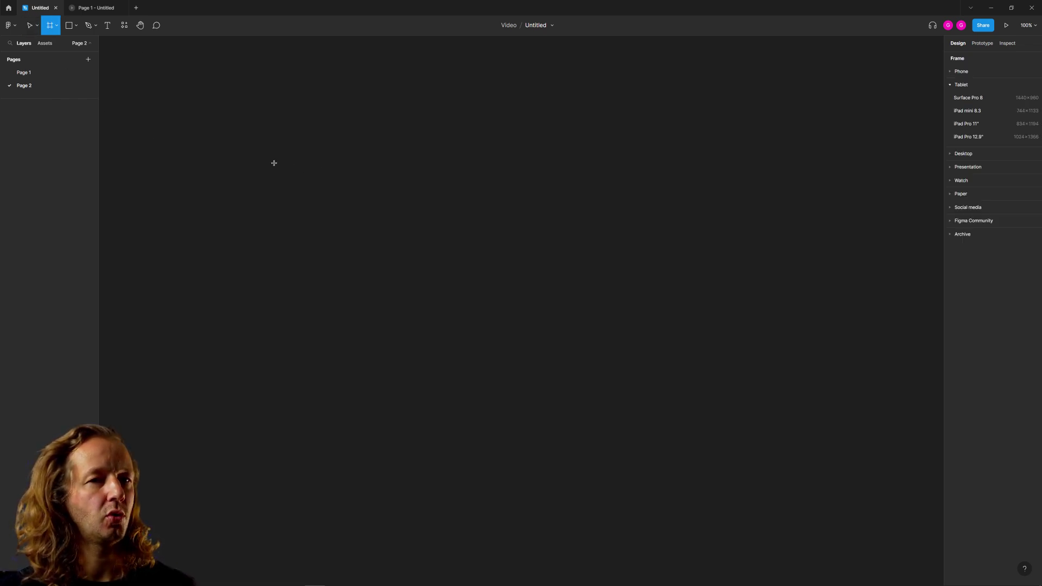
{"action": "left_click", "coordinate": [976, 137]}
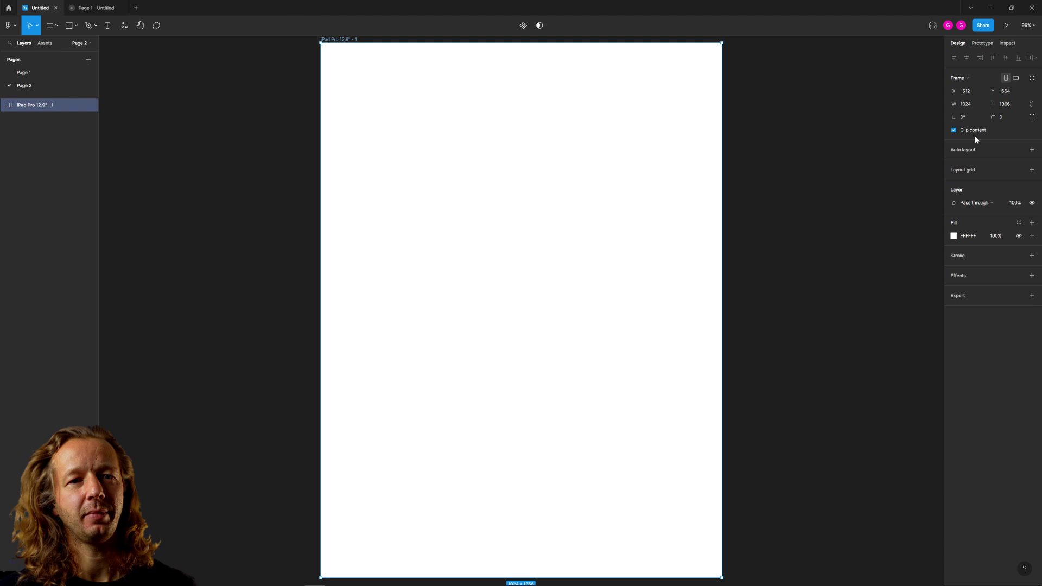
{"action": "scroll", "coordinate": [555, 300], "scroll_direction": "down", "scroll_amount": 3}
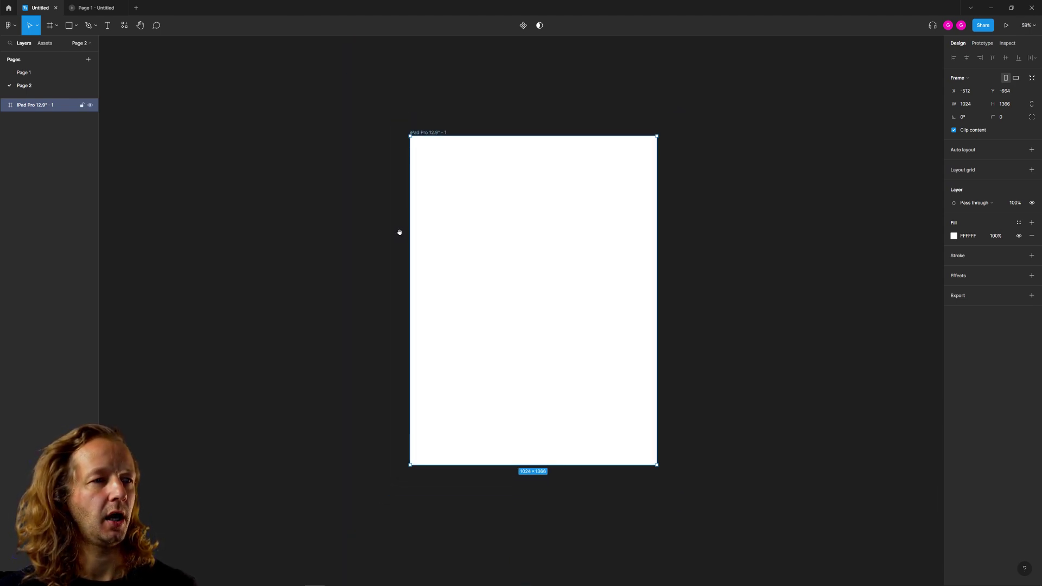
{"action": "scroll", "coordinate": [326, 220], "scroll_direction": "right", "scroll_amount": 2}
{"action": "left_click", "coordinate": [273, 156]}
{"action": "key", "text": "r"}
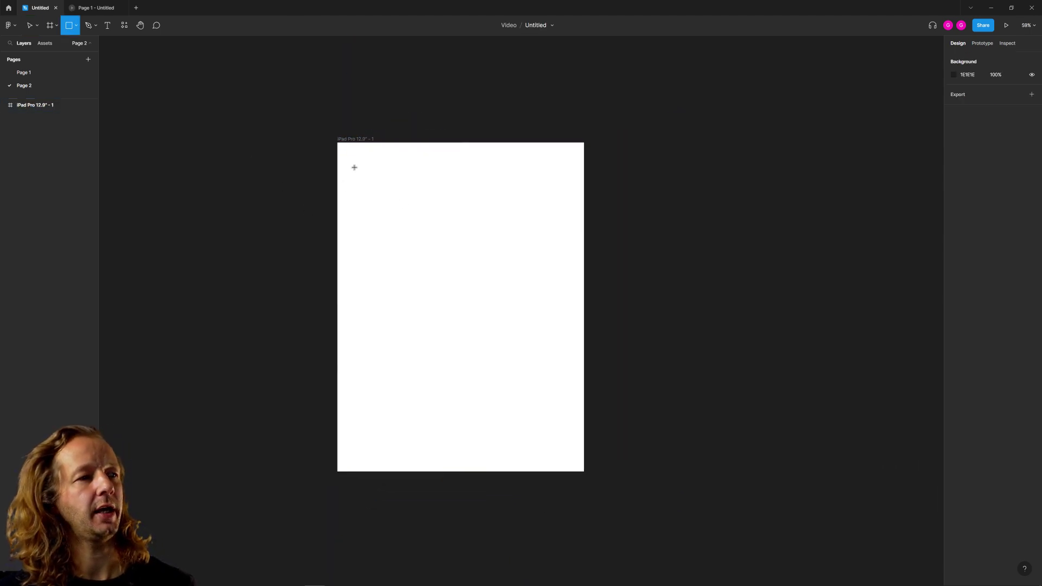
{"action": "left_click_drag", "start_coordinate": [352, 182], "coordinate": [568, 275]}
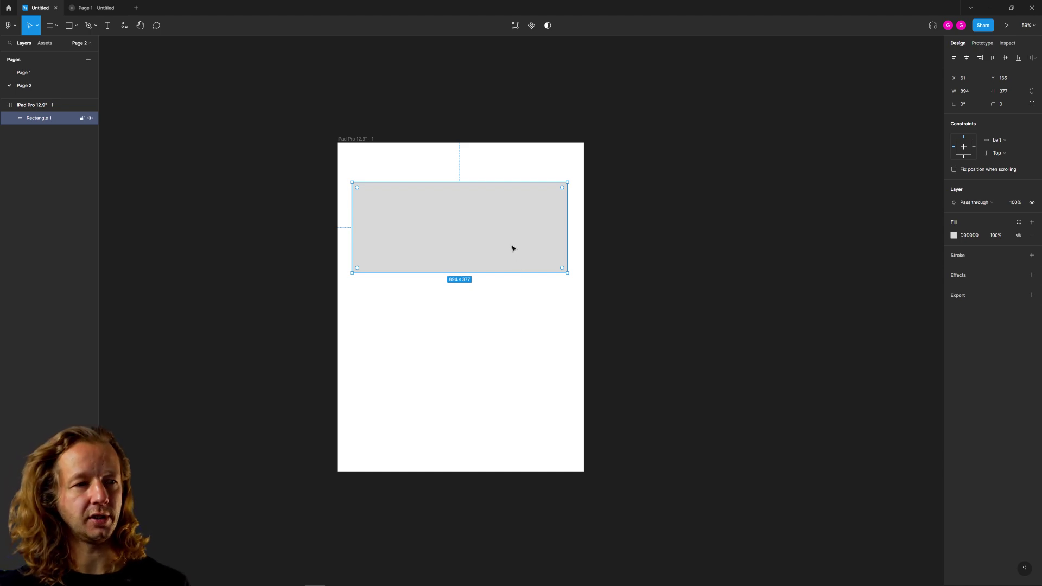
Change the rectangle's fill type from Solid to Video
{"action": "left_click", "coordinate": [953, 235]}
{"action": "left_click", "coordinate": [863, 237]}
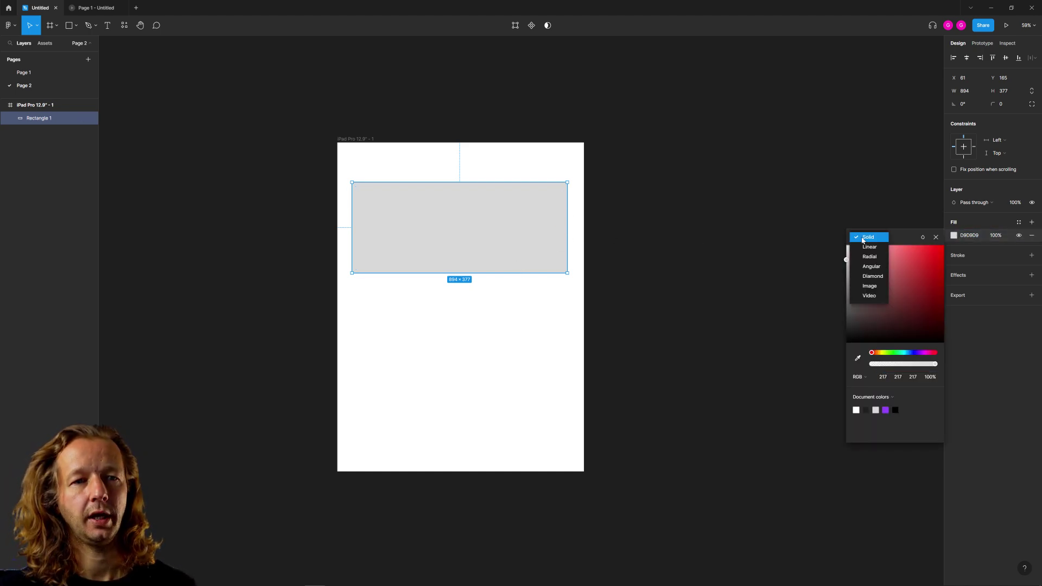
{"action": "left_click", "coordinate": [874, 296]}
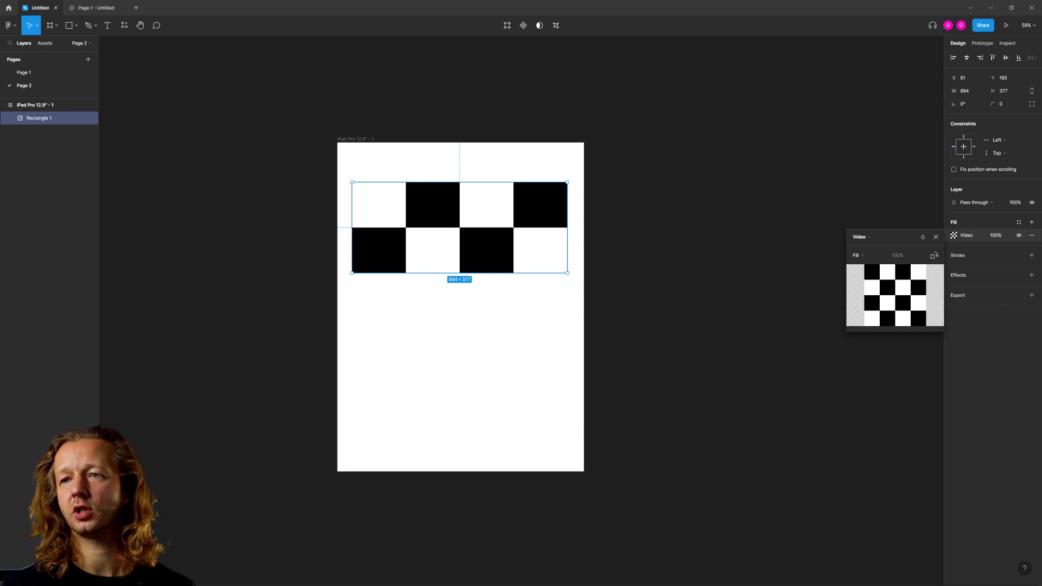
Search Pexels videos for 'trainer' and browse the results
{"action": "key", "text": "alt+Tab"}
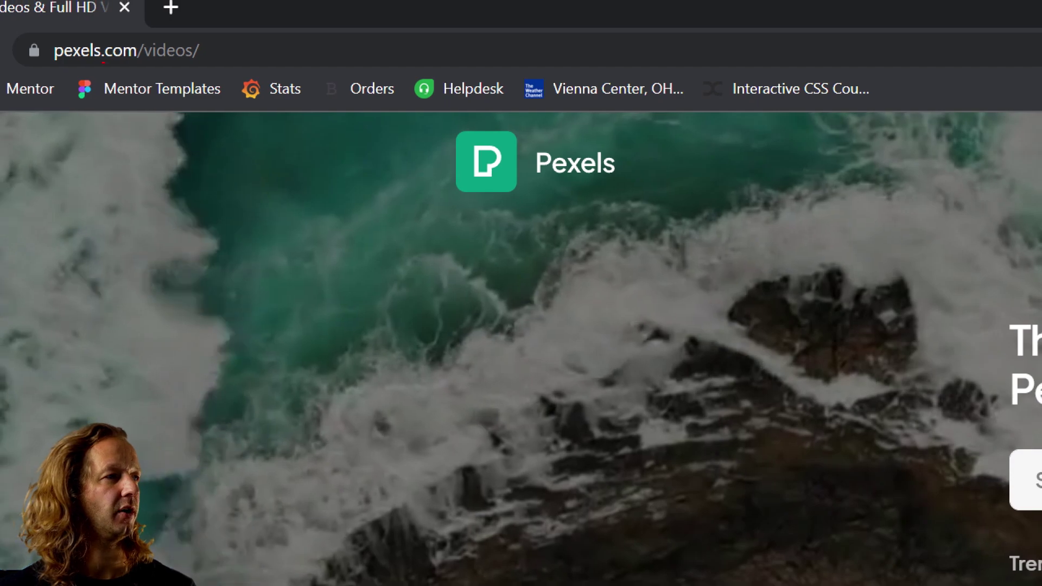
{"action": "left_click_drag", "start_coordinate": [77, 33], "coordinate": [158, 27]}
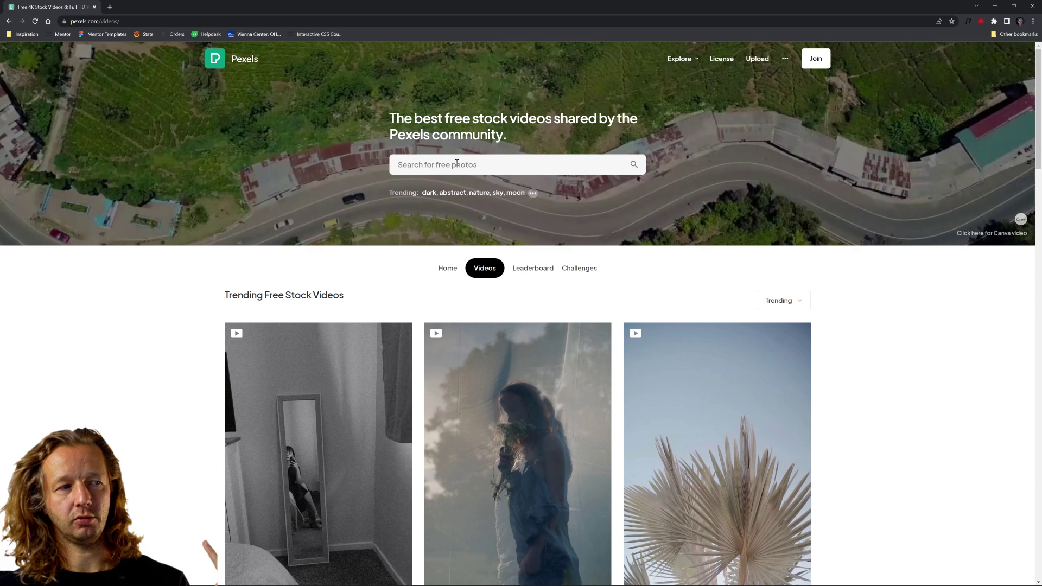
{"action": "type", "text": "g"}
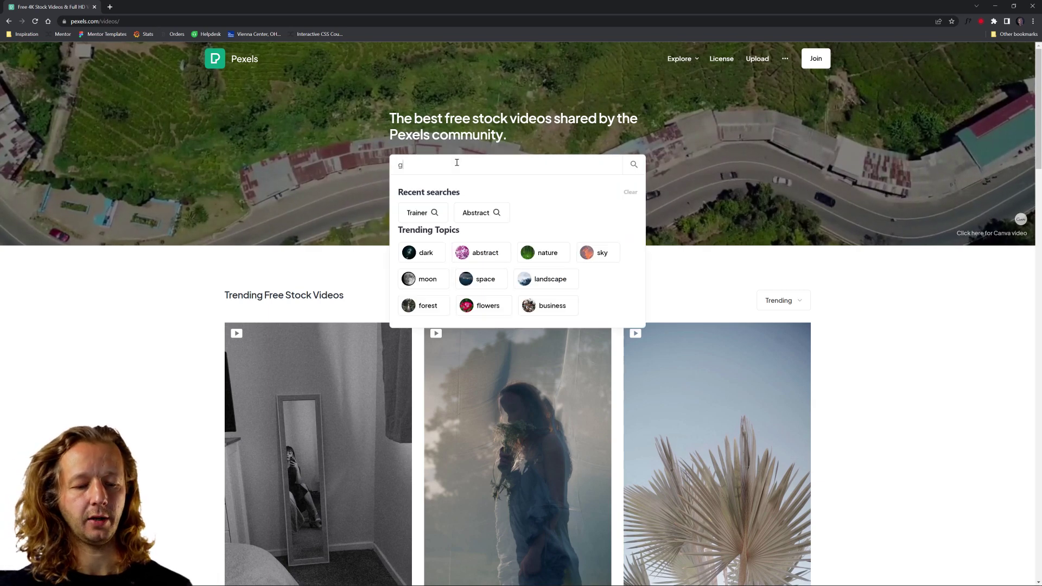
{"action": "key", "text": "BackSpace"}
{"action": "type", "text": "trainer"}
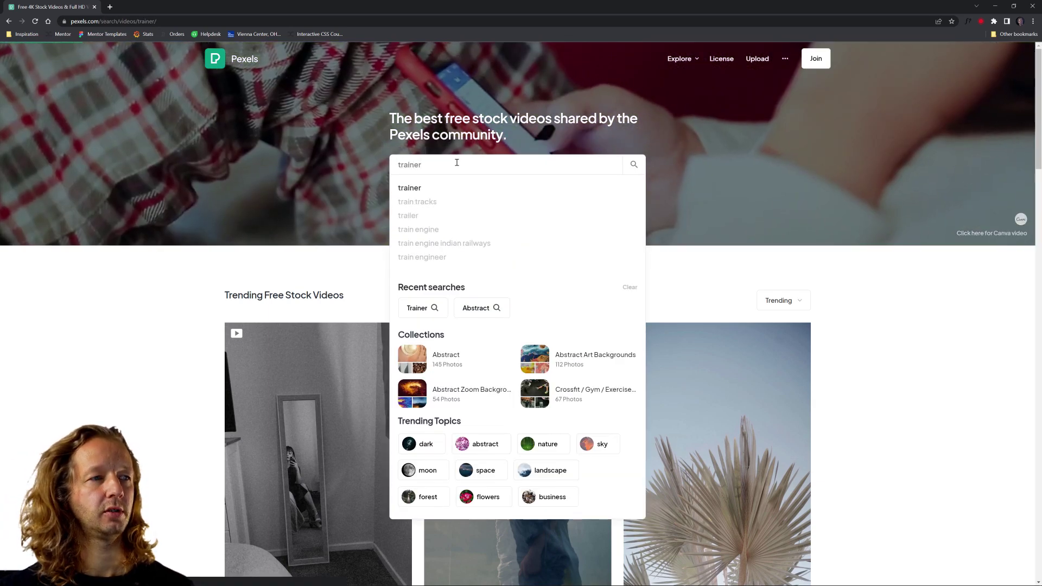
{"action": "key", "text": "Return"}
{"action": "scroll", "coordinate": [895, 325], "scroll_direction": "down", "scroll_amount": 2}
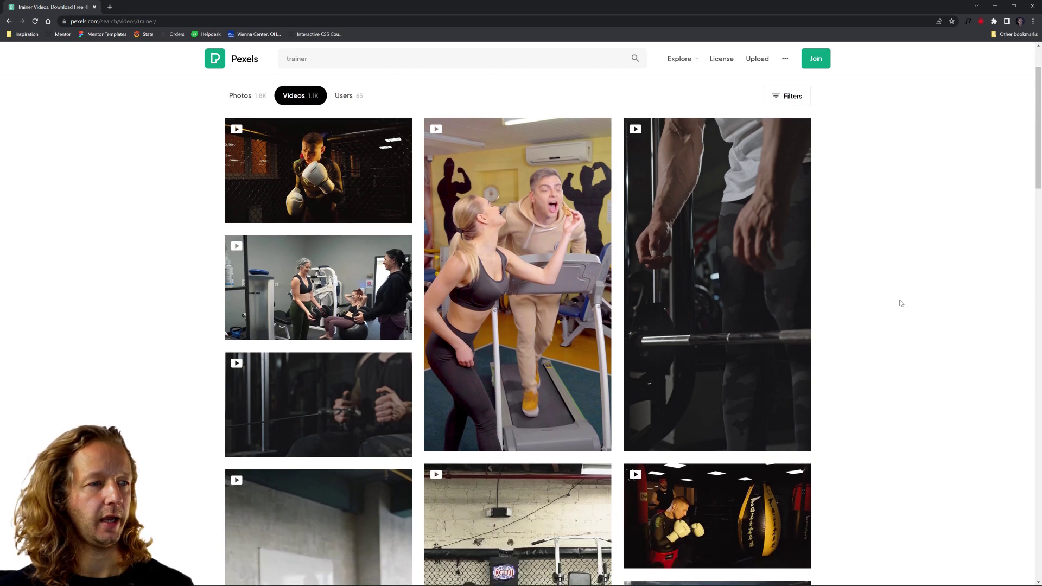
{"action": "scroll", "coordinate": [914, 300], "scroll_direction": "down", "scroll_amount": 1}
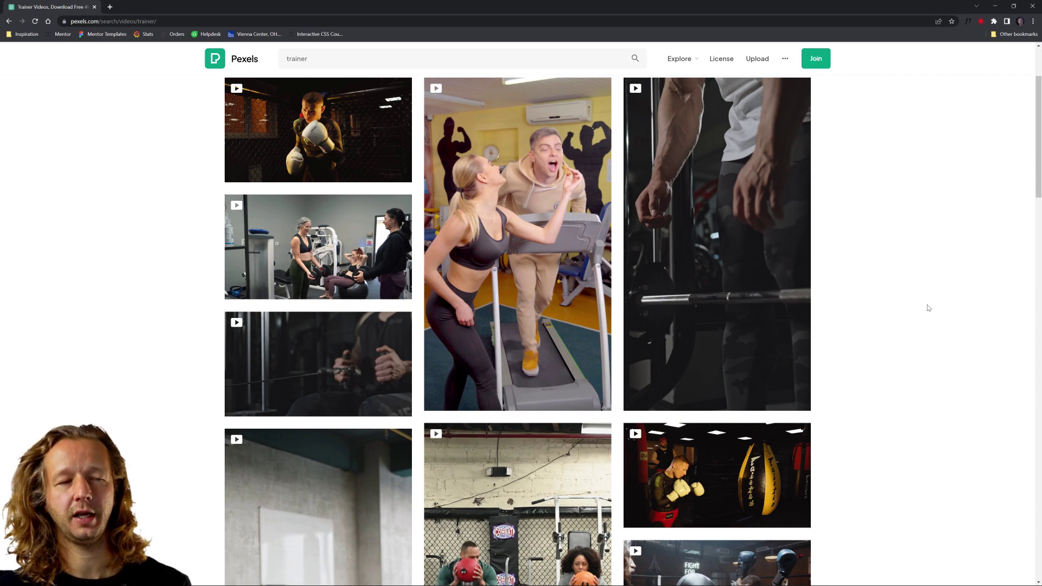
{"action": "scroll", "coordinate": [932, 311], "scroll_direction": "down", "scroll_amount": 9}
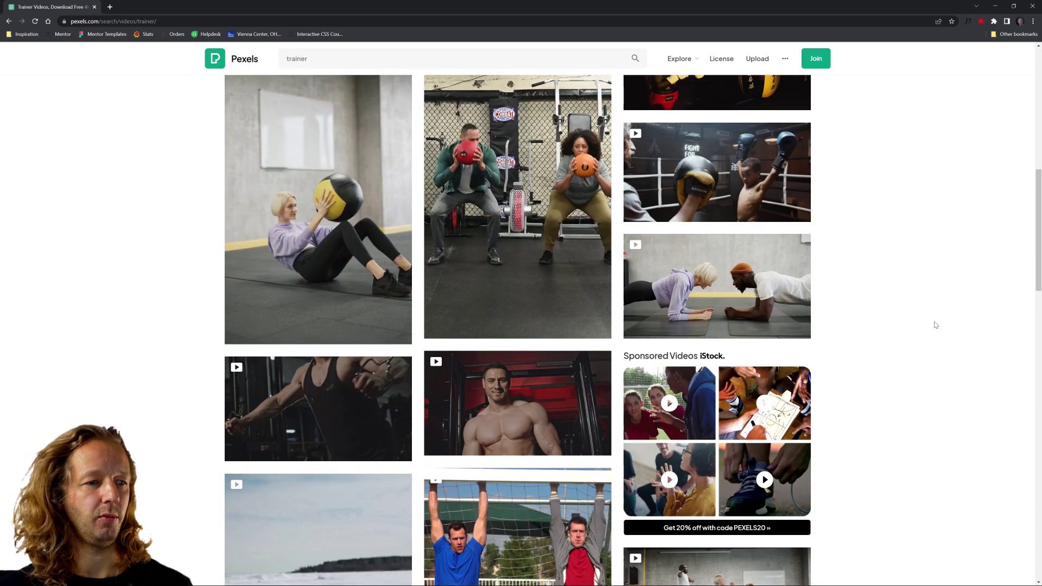
Download the gym workout video in Full HD 1920×1080
{"action": "left_click", "coordinate": [336, 193]}
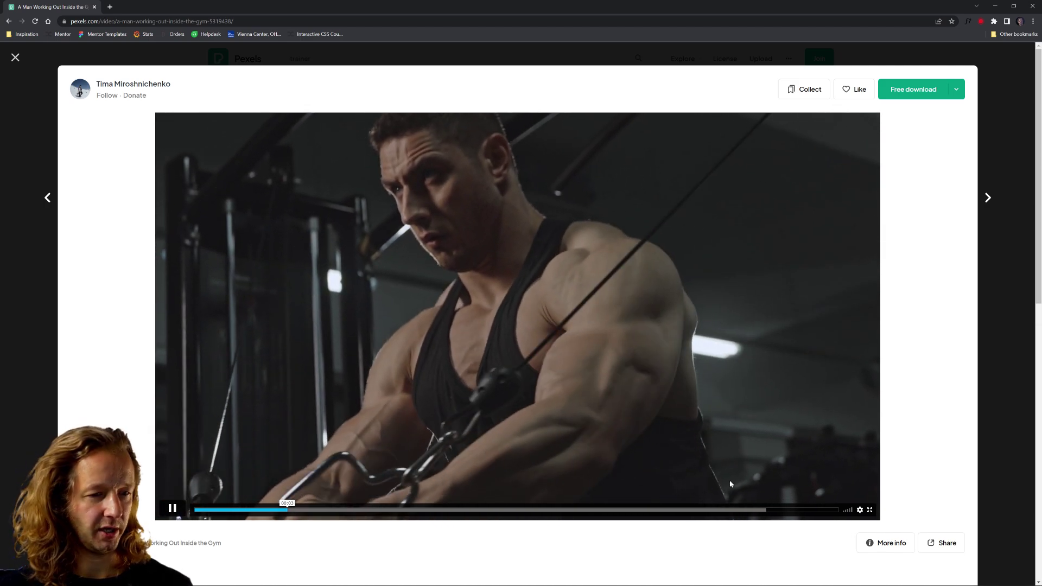
{"action": "left_click", "coordinate": [816, 510]}
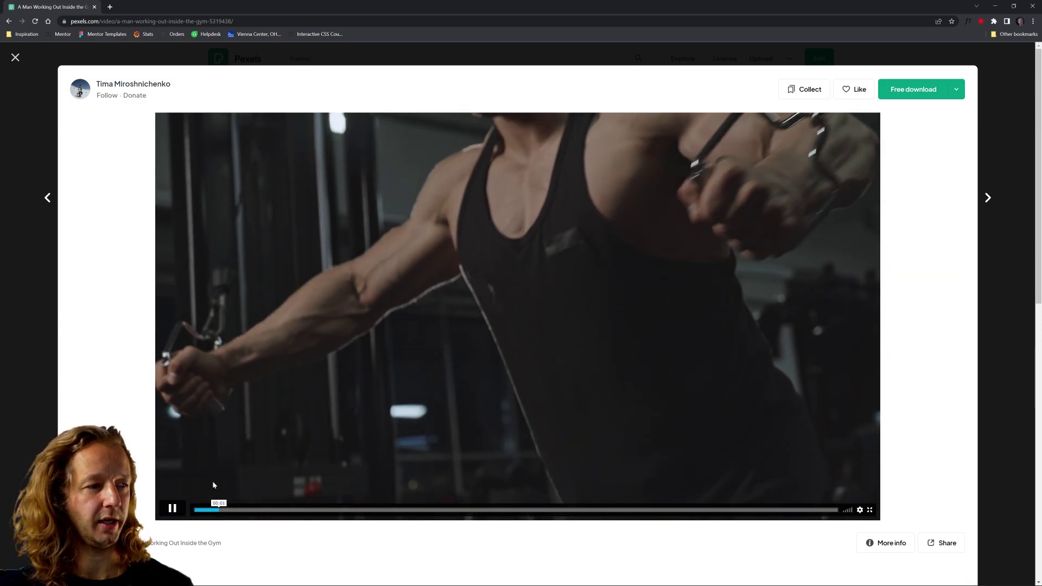
{"action": "left_click", "coordinate": [957, 94]}
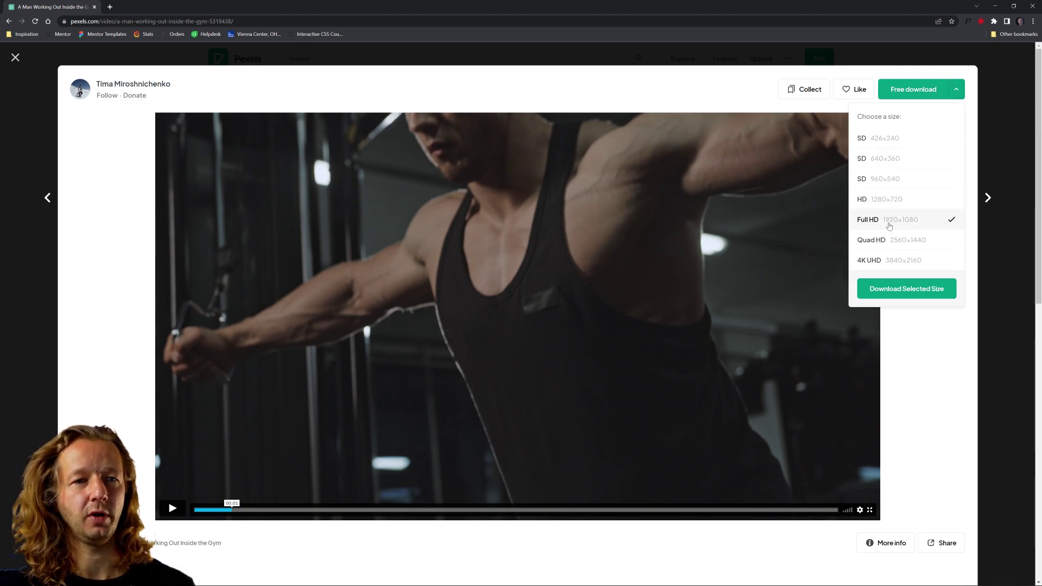
{"action": "left_click", "coordinate": [906, 289]}
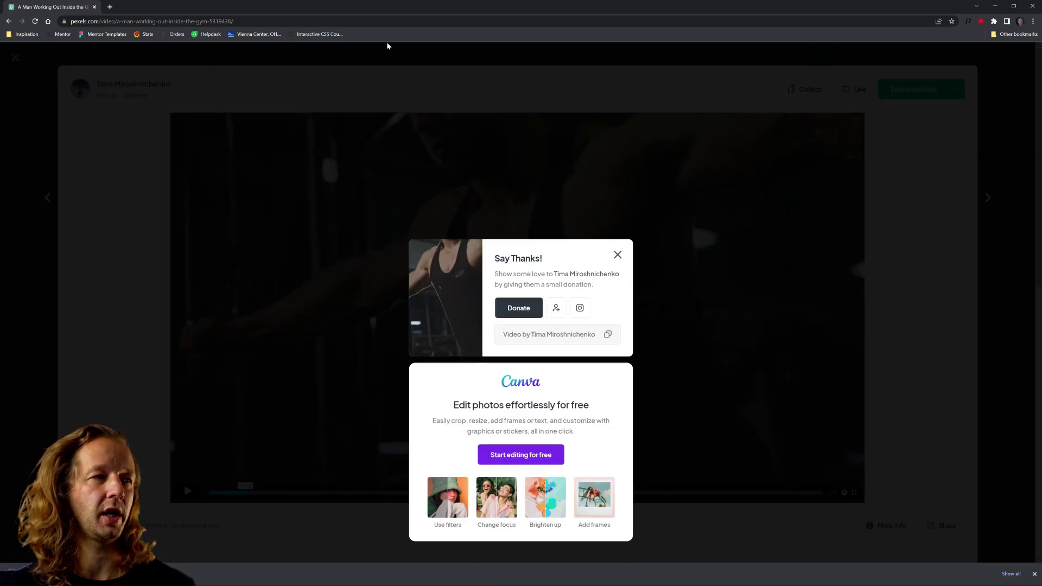
Drop the downloaded gym workout MP4 into the rectangle's video fill
{"action": "double_click", "coordinate": [321, 3]}
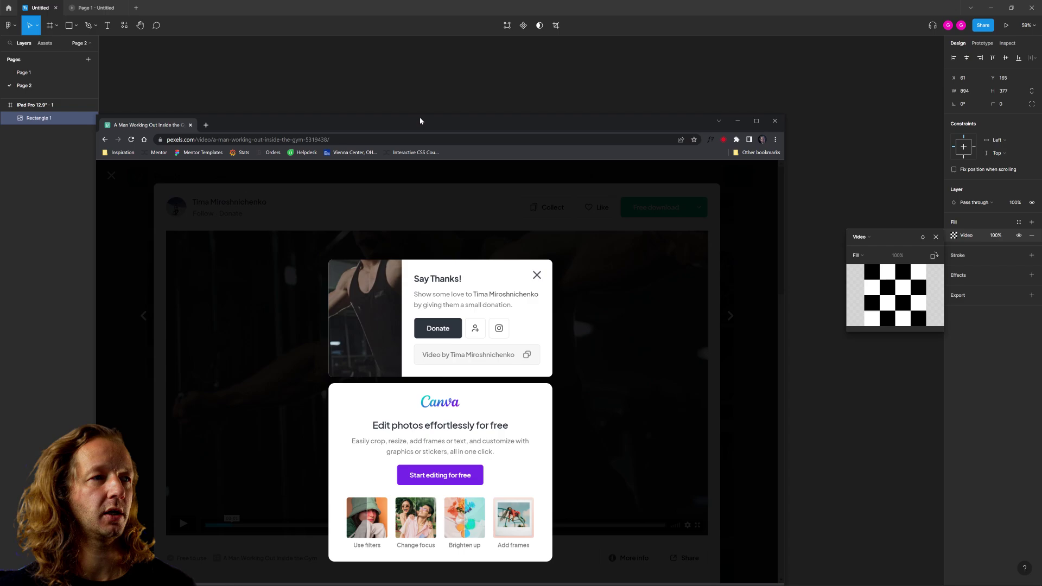
{"action": "left_click", "coordinate": [736, 122]}
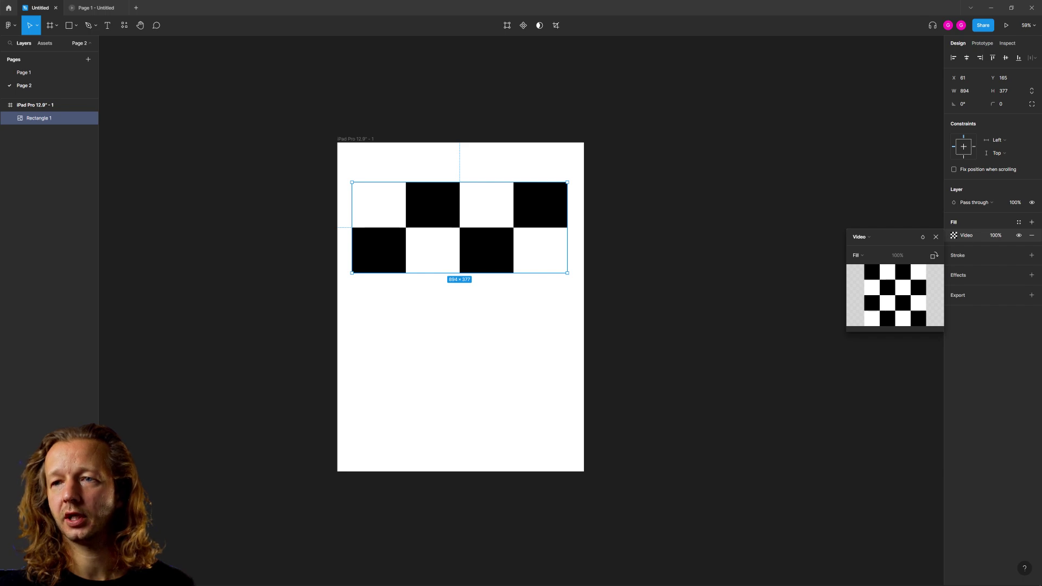
{"action": "left_click_drag", "start_coordinate": [729, 239], "coordinate": [887, 308]}
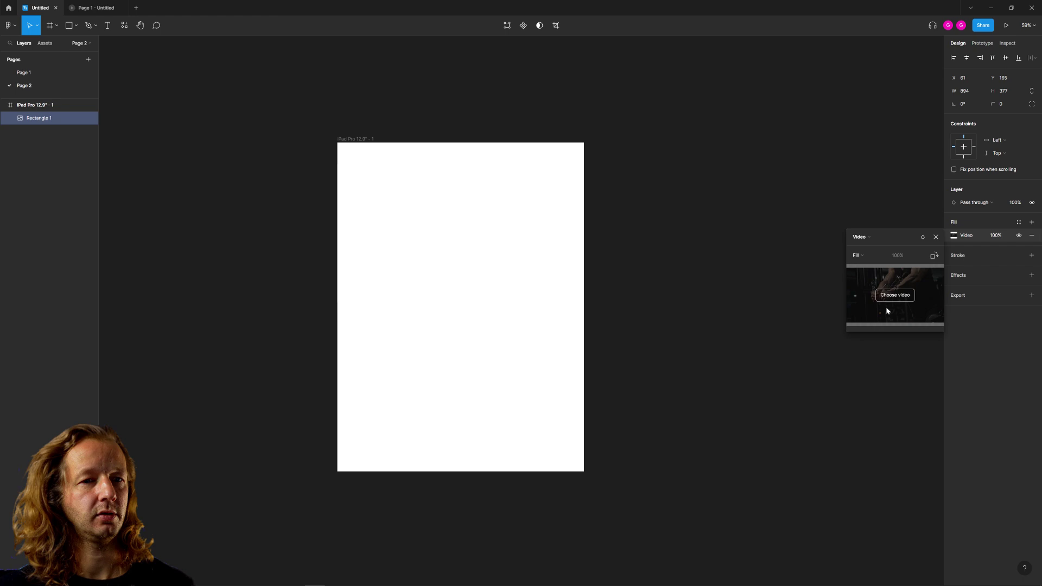
{"action": "left_click", "coordinate": [646, 240]}
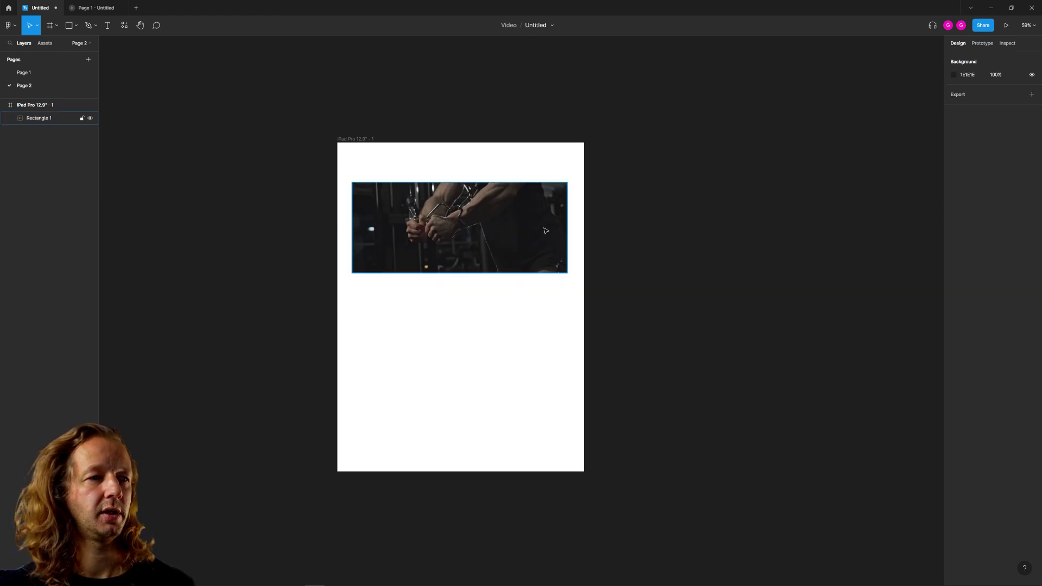
Preview the iPad Pro frame as a prototype to check the video plays
{"action": "left_click", "coordinate": [559, 233]}
{"action": "left_click", "coordinate": [868, 98]}
{"action": "left_click", "coordinate": [1006, 25]}
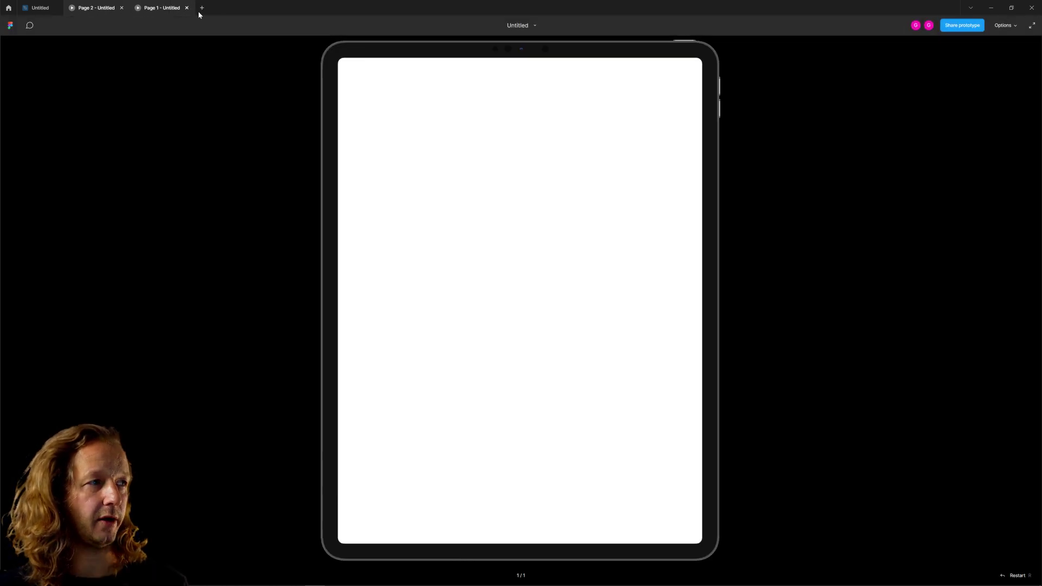
{"action": "left_click", "coordinate": [187, 8]}
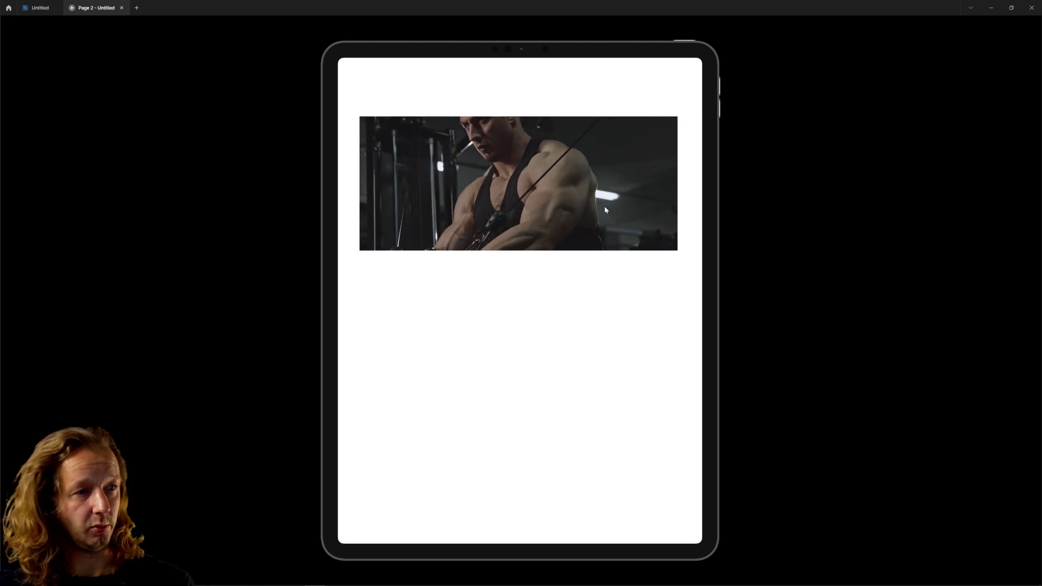
Stretch the gym video rectangle from 377 to about 580 px tall
{"action": "left_click", "coordinate": [52, 7]}
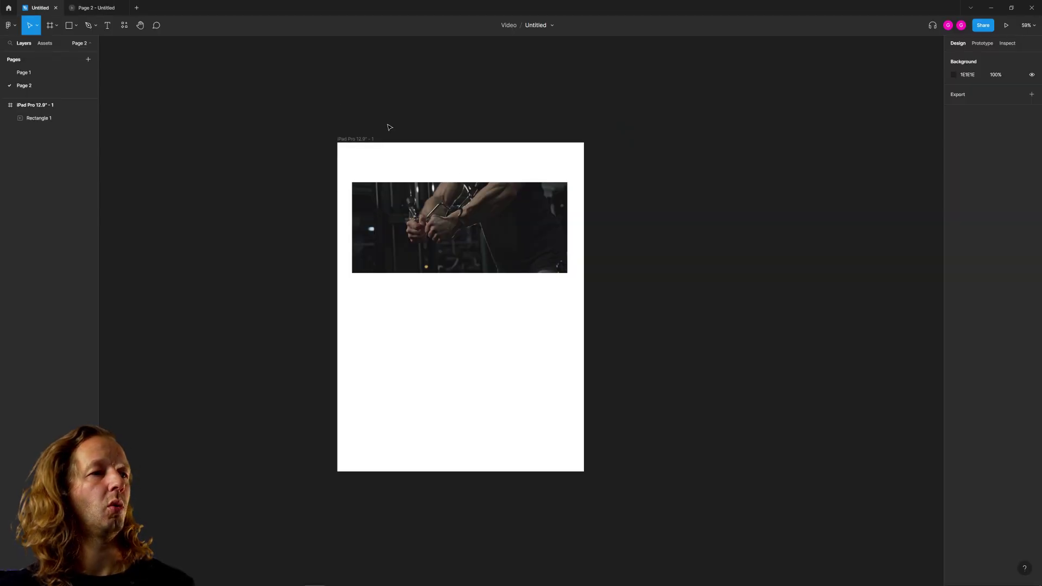
{"action": "left_click", "coordinate": [497, 232]}
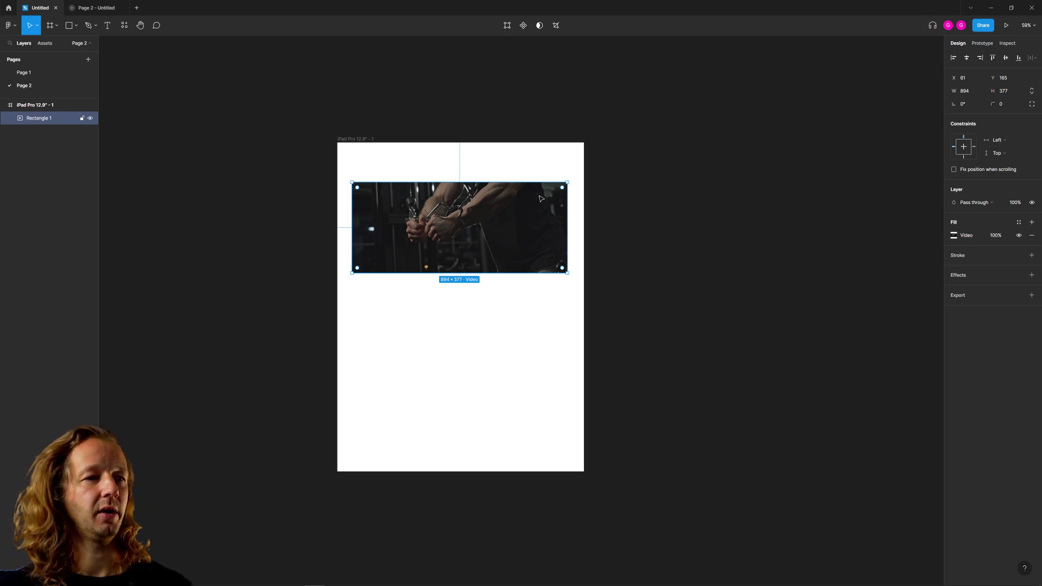
{"action": "scroll", "coordinate": [559, 209], "scroll_direction": "up", "scroll_amount": 3}
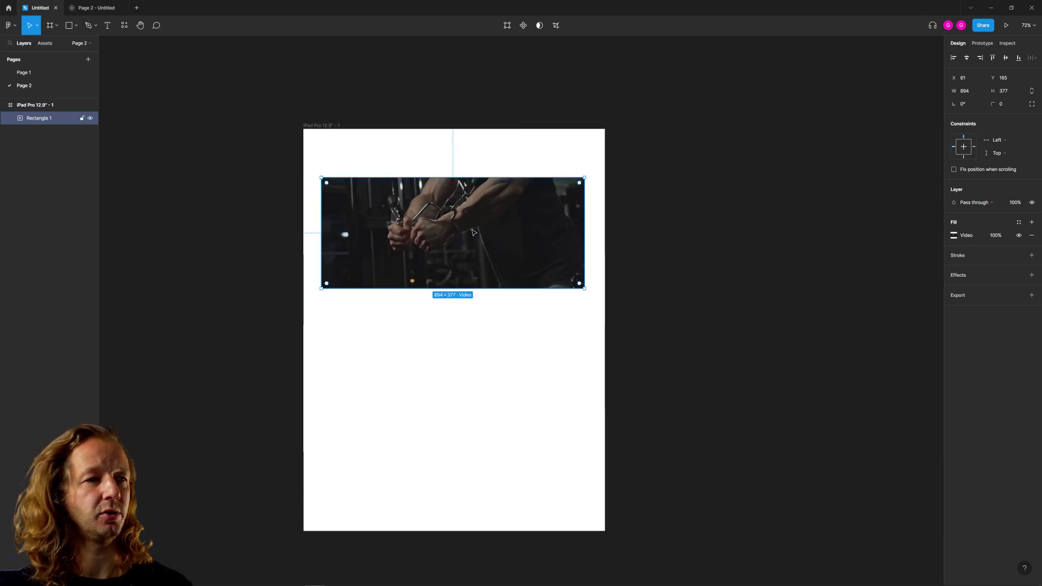
{"action": "left_click_drag", "start_coordinate": [494, 229], "coordinate": [505, 224]}
{"action": "left_click", "coordinate": [538, 289]}
{"action": "left_click", "coordinate": [560, 251]}
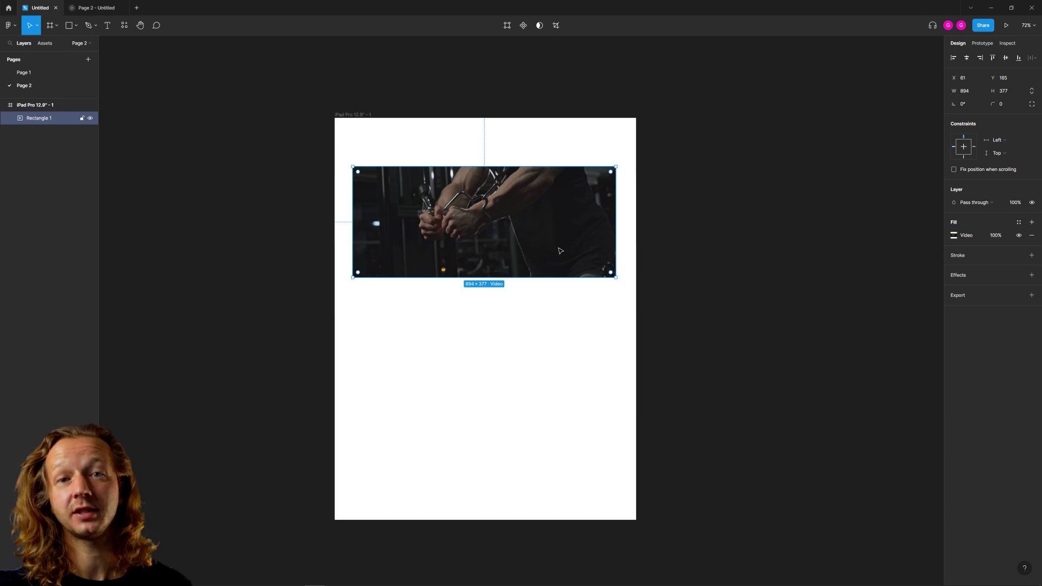
{"action": "scroll", "coordinate": [517, 229], "scroll_direction": "up", "scroll_amount": 2}
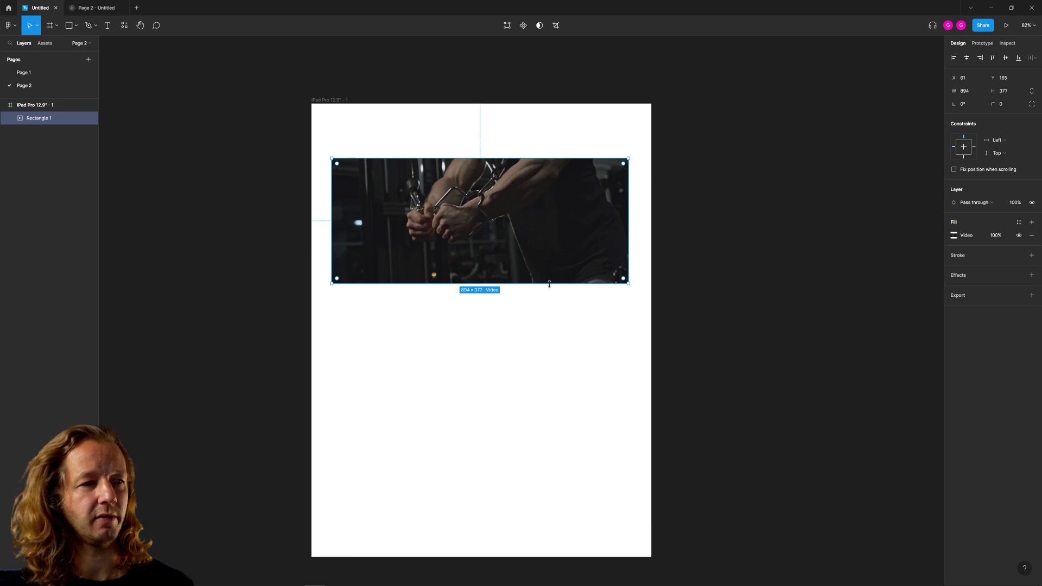
{"action": "left_click_drag", "start_coordinate": [548, 290], "coordinate": [548, 297]}
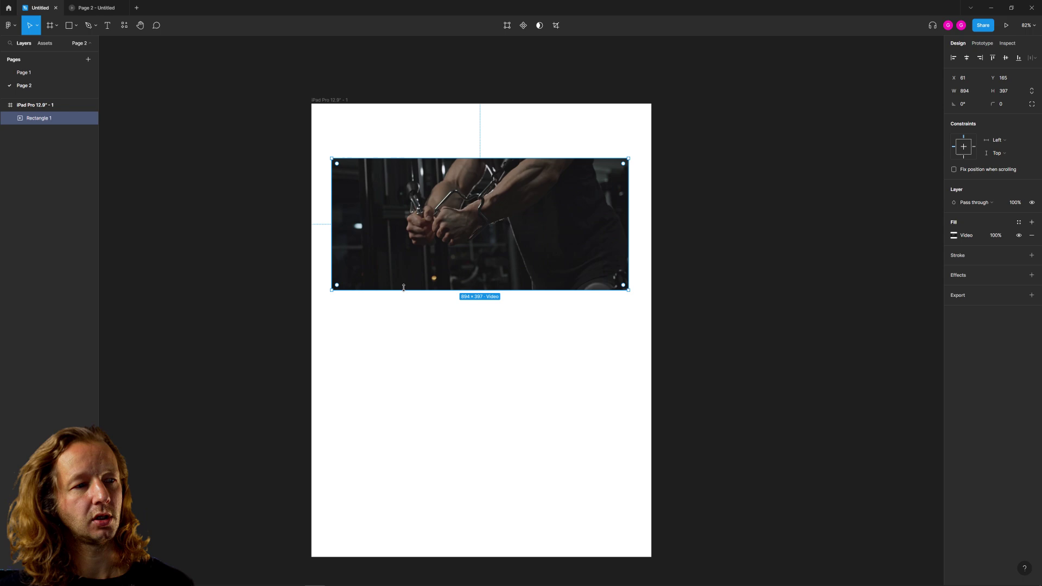
{"action": "left_click_drag", "start_coordinate": [374, 291], "coordinate": [373, 339]}
{"action": "key", "text": "Escape"}
{"action": "left_click", "coordinate": [108, 26]}
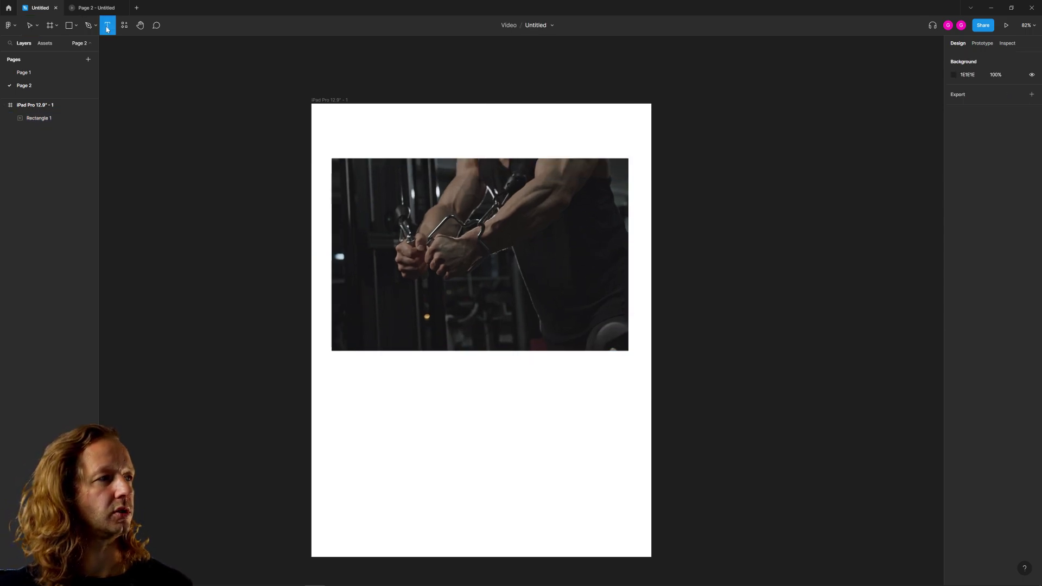
Type a 'Get Swoll' heading on the video, bold at 57 px, near the top-left
{"action": "left_click", "coordinate": [357, 294]}
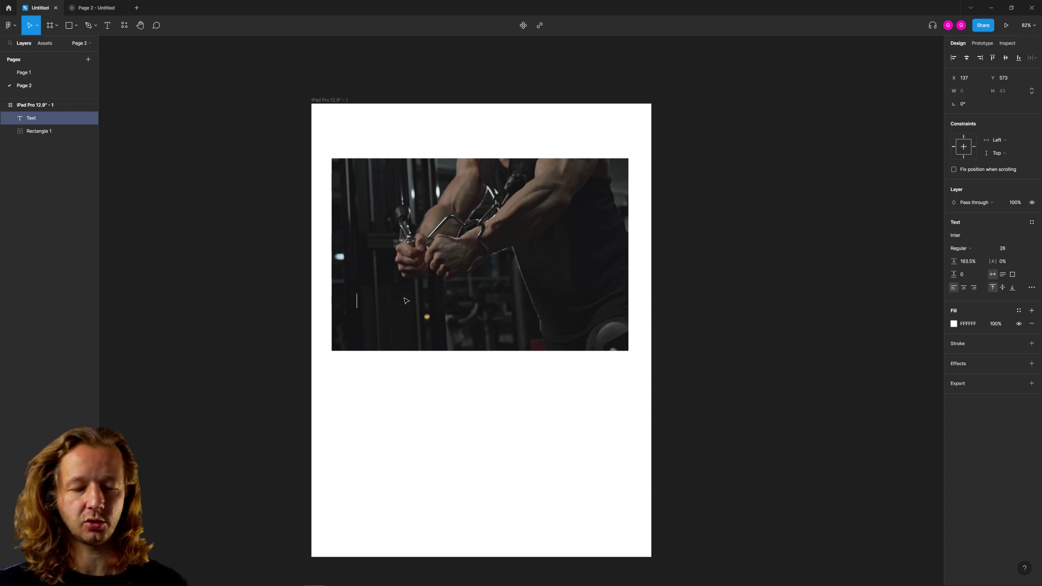
{"action": "type", "text": "Get Swoll"}
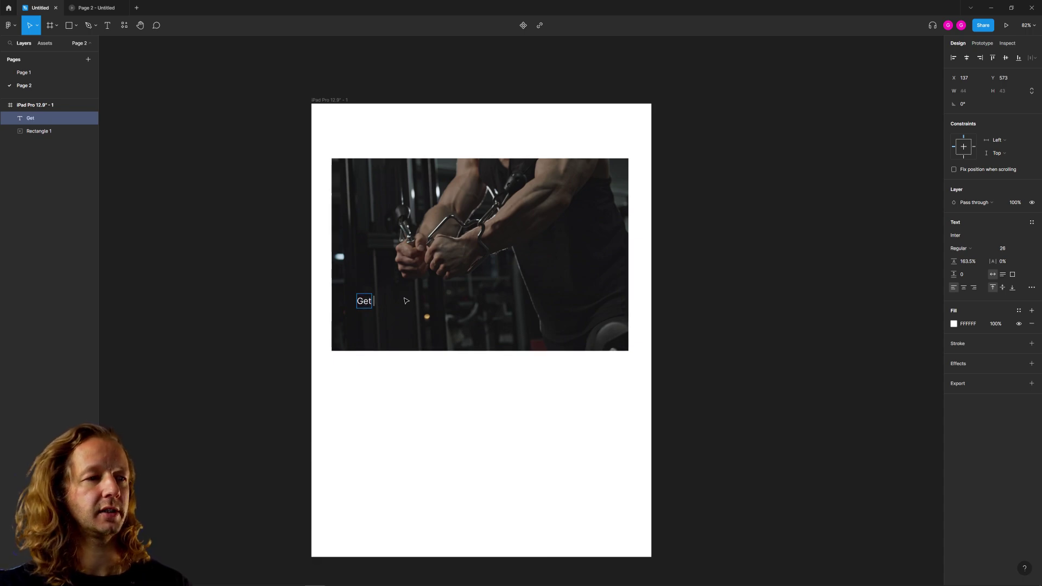
{"action": "key", "text": "Escape"}
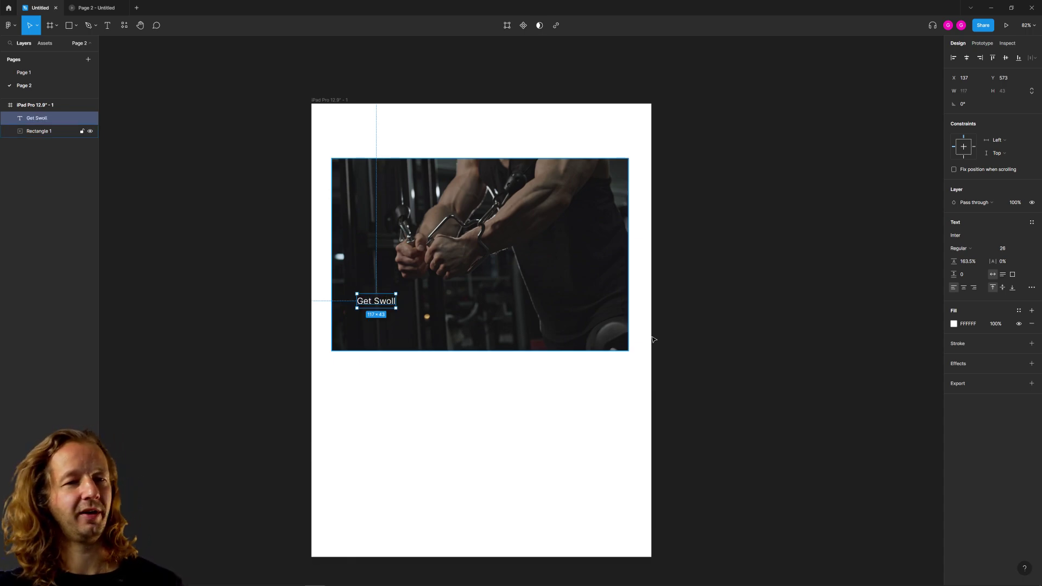
{"action": "left_click", "coordinate": [969, 248]}
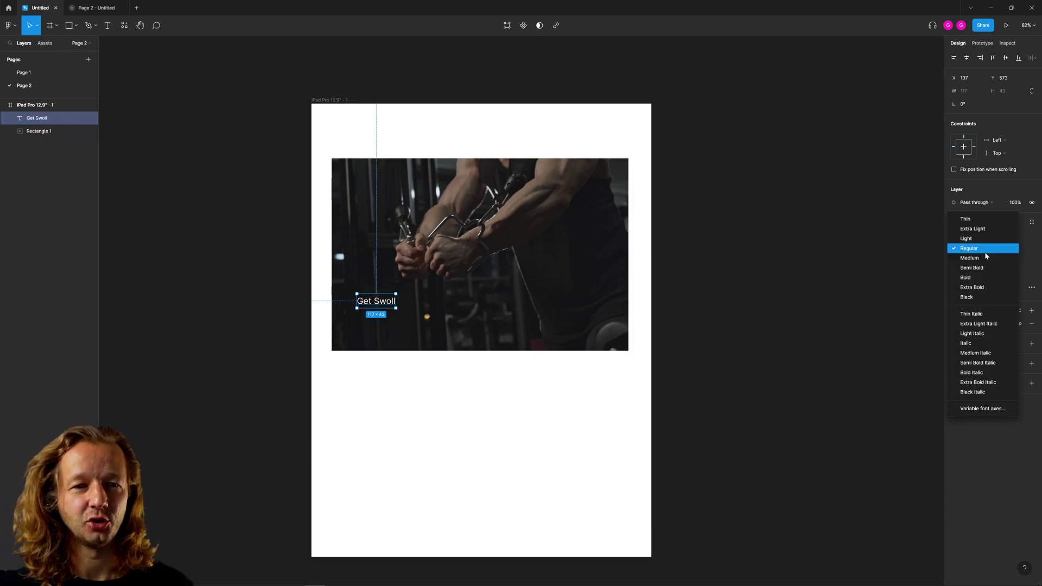
{"action": "left_click", "coordinate": [971, 277]}
{"action": "left_click", "coordinate": [1016, 248]}
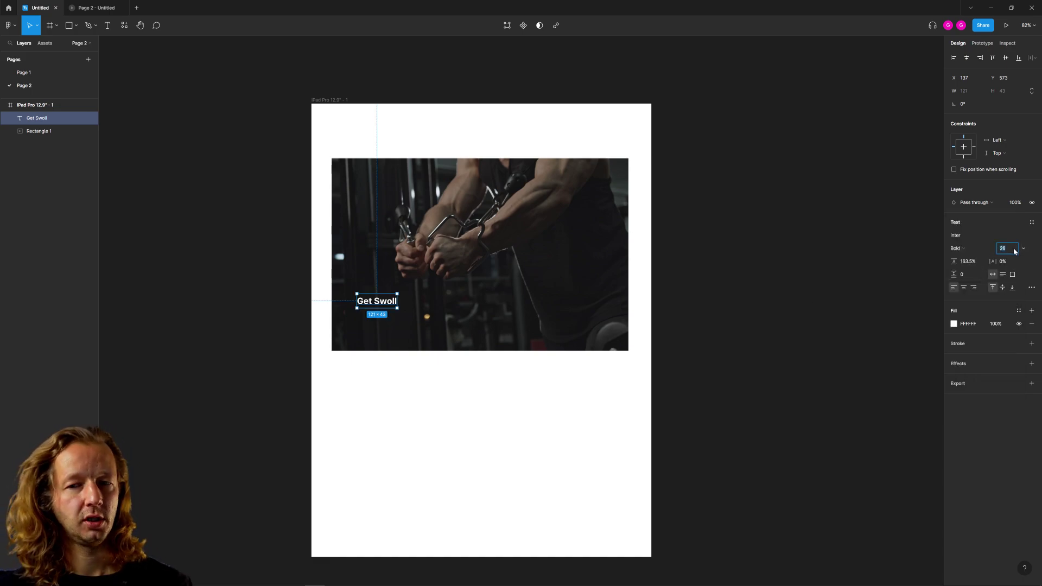
{"action": "type", "text": "60"}
{"action": "key", "text": "Return"}
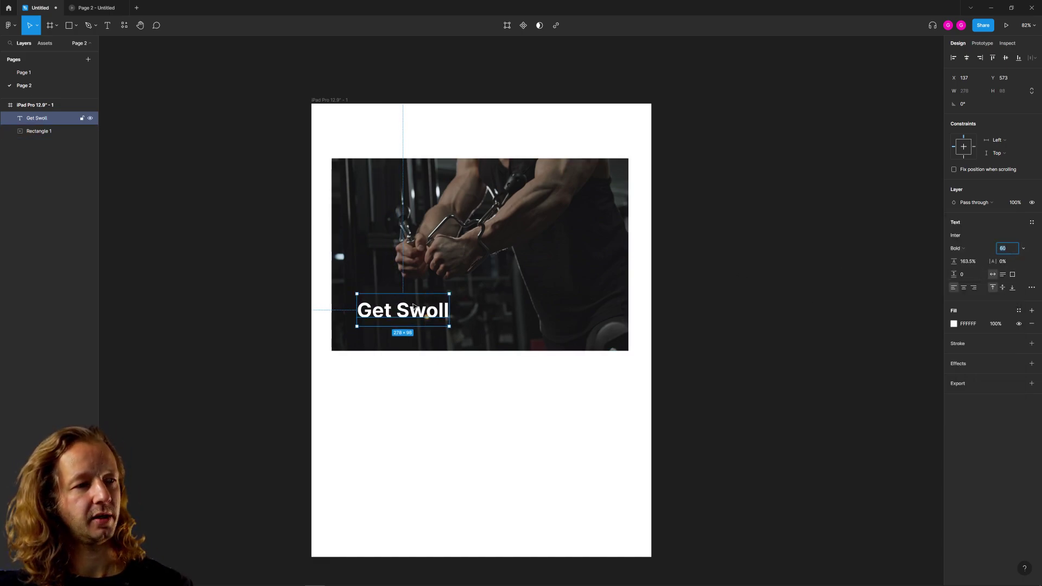
{"action": "type", "text": "57"}
{"action": "mouse_move", "coordinate": [413, 308]}
{"action": "left_mouse_down"}
{"action": "mouse_move", "coordinate": [402, 299]}
{"action": "mouse_move", "coordinate": [406, 263]}
{"action": "mouse_move", "coordinate": [421, 303]}
{"action": "left_mouse_up"}
{"action": "left_click", "coordinate": [321, 339]}
Duplicate the heading, paste the SwoleBros paragraph into the copy, and narrow it to 766 px
{"action": "left_click", "coordinate": [407, 275]}
{"action": "key", "text": "ctrl+d"}
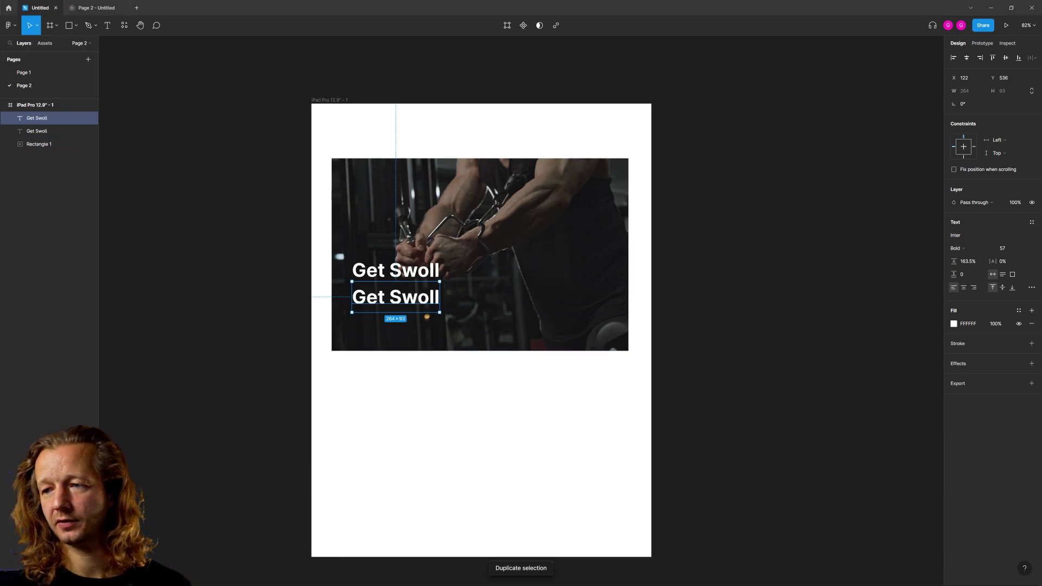
{"action": "double_click", "coordinate": [416, 302]}
{"action": "key", "text": "ctrl+v"}
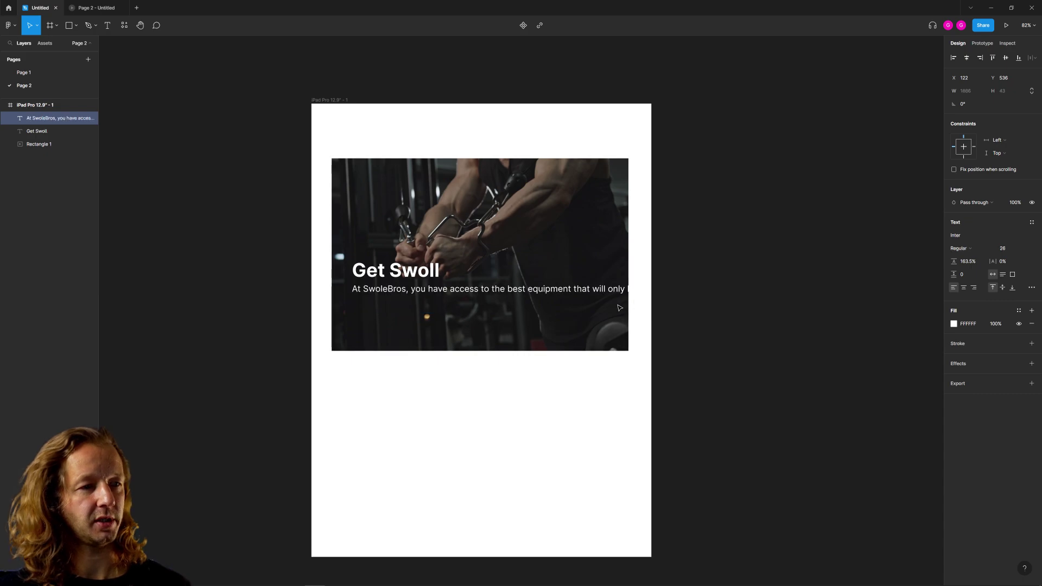
{"action": "key", "text": "Escape"}
{"action": "scroll", "coordinate": [763, 298], "scroll_direction": "down", "scroll_amount": 3}
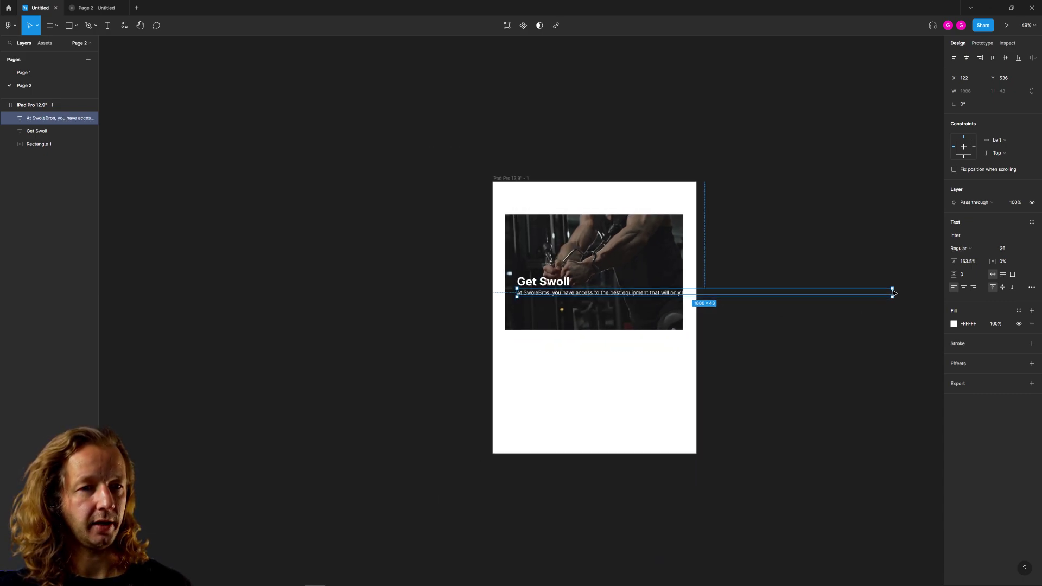
{"action": "left_click_drag", "start_coordinate": [697, 295], "coordinate": [669, 304]}
{"action": "scroll", "coordinate": [624, 309], "scroll_direction": "up", "scroll_amount": 5}
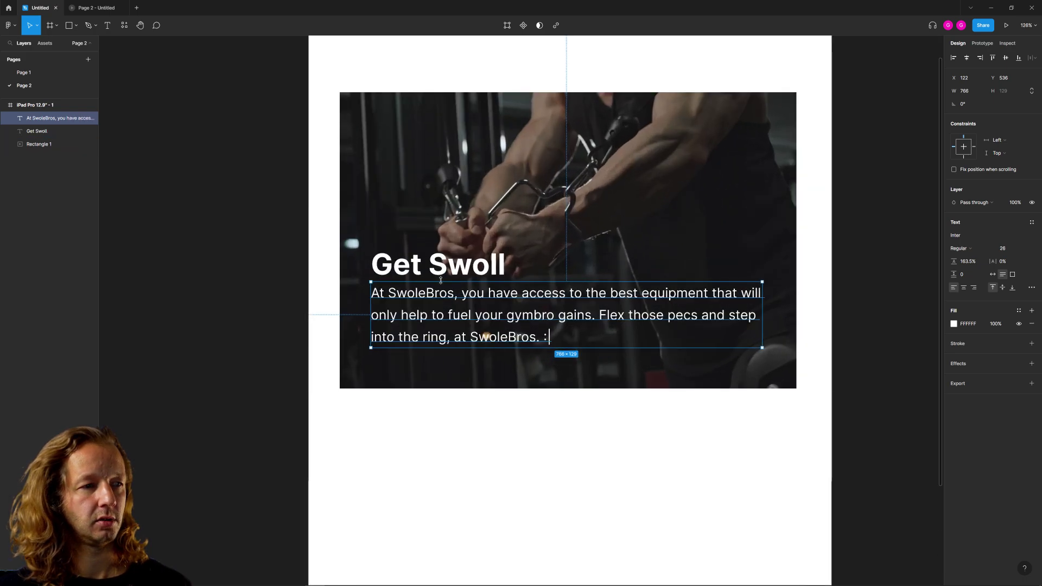
{"action": "left_click", "coordinate": [457, 273], "text": "shift"}
Reposition the heading and paragraph and extend the video card's bottom edge downward
{"action": "left_click_drag", "start_coordinate": [458, 273], "coordinate": [461, 258]}
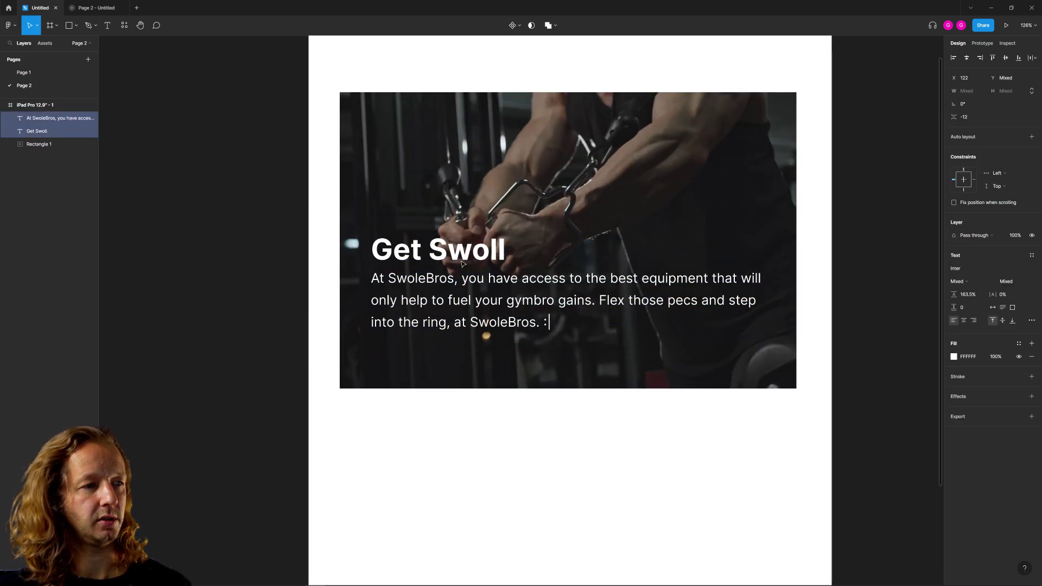
{"action": "left_click", "coordinate": [521, 398]}
{"action": "left_click_drag", "start_coordinate": [491, 304], "coordinate": [491, 313]}
{"action": "left_click", "coordinate": [582, 453]}
{"action": "scroll", "coordinate": [642, 468], "scroll_direction": "right", "scroll_amount": 2}
{"action": "left_click", "coordinate": [526, 368]}
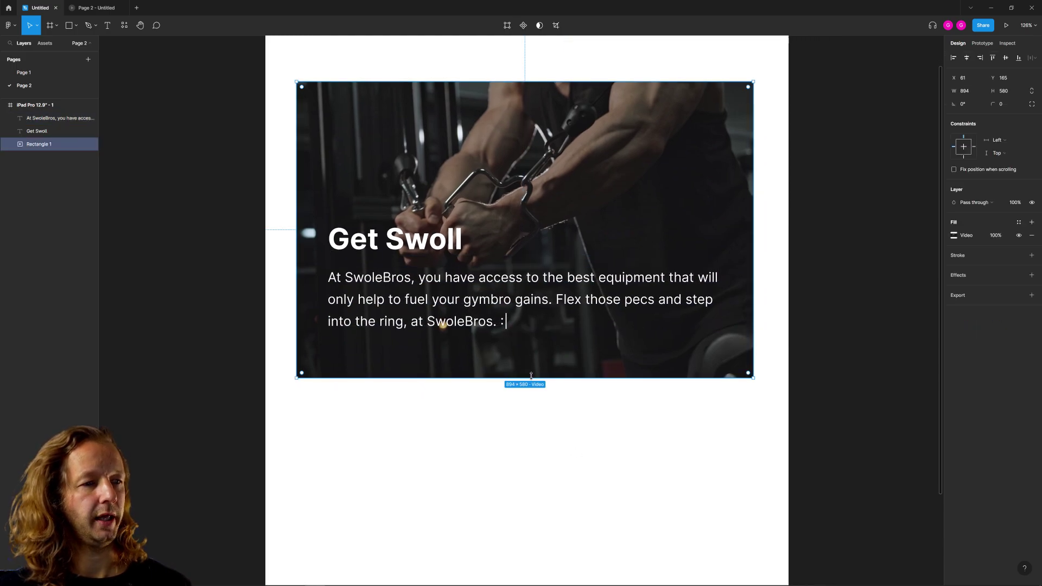
{"action": "left_click_drag", "start_coordinate": [531, 374], "coordinate": [531, 396]}
{"action": "key", "text": "Escape"}
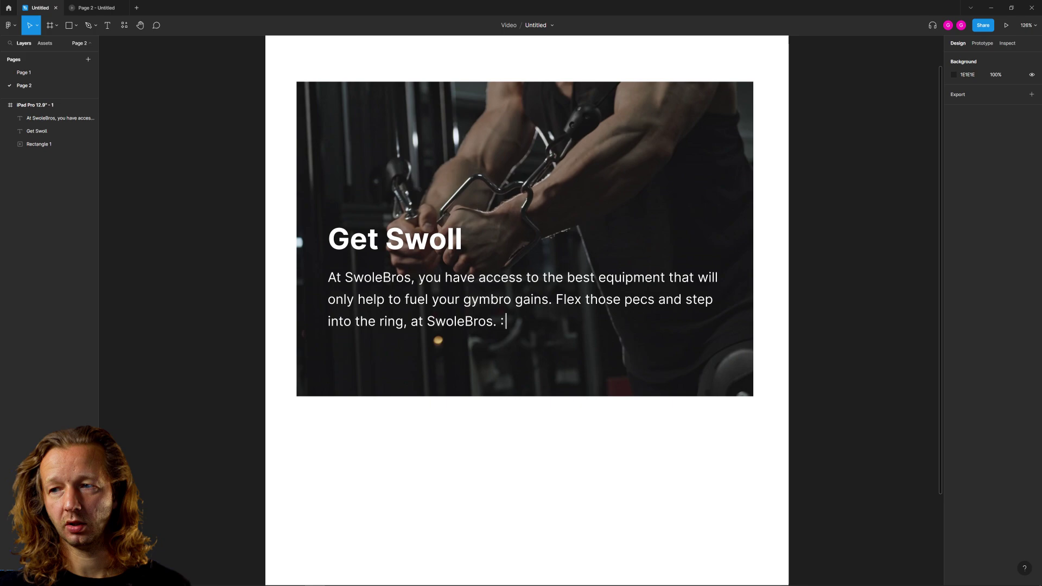
Copy the heading below the paragraph and change it to 'Join GymBros' at 26 px
{"action": "left_click_drag", "start_coordinate": [396, 244], "coordinate": [433, 366]}
{"action": "double_click", "coordinate": [431, 359]}
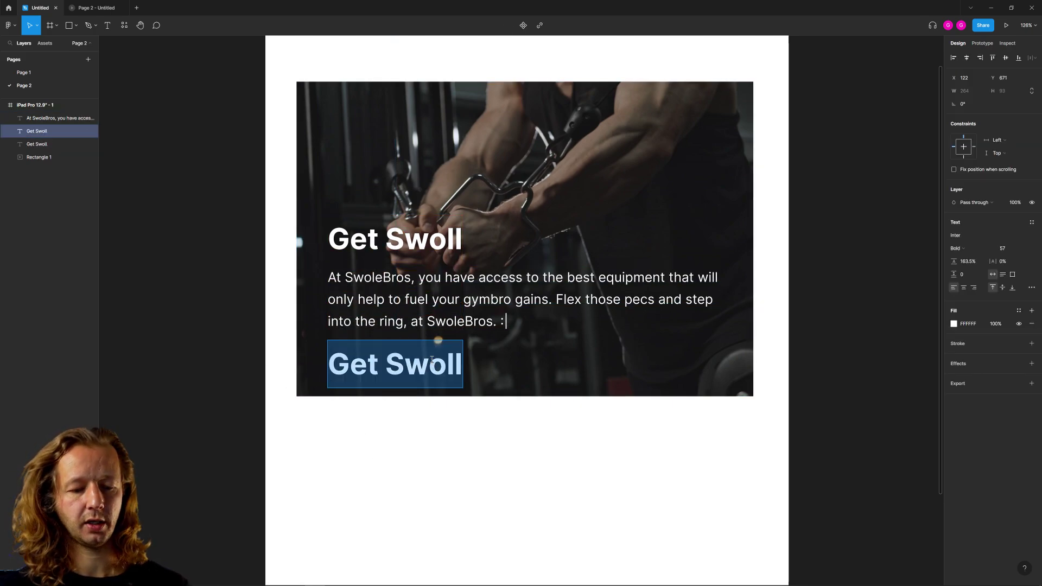
{"action": "type", "text": "Join GymB"}
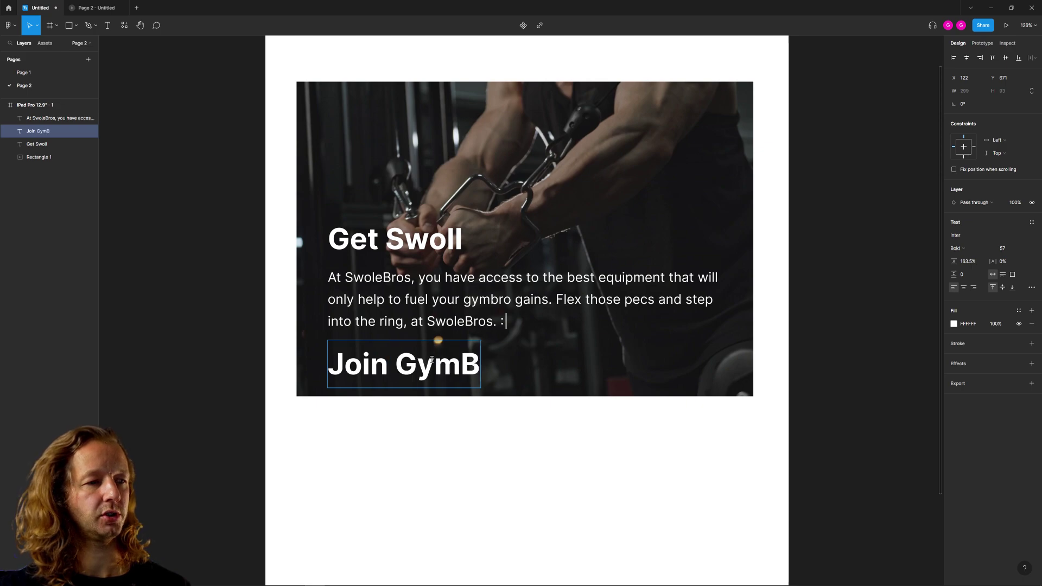
{"action": "type", "text": "ros"}
{"action": "key", "text": "Escape"}
{"action": "left_click", "coordinate": [1012, 250]}
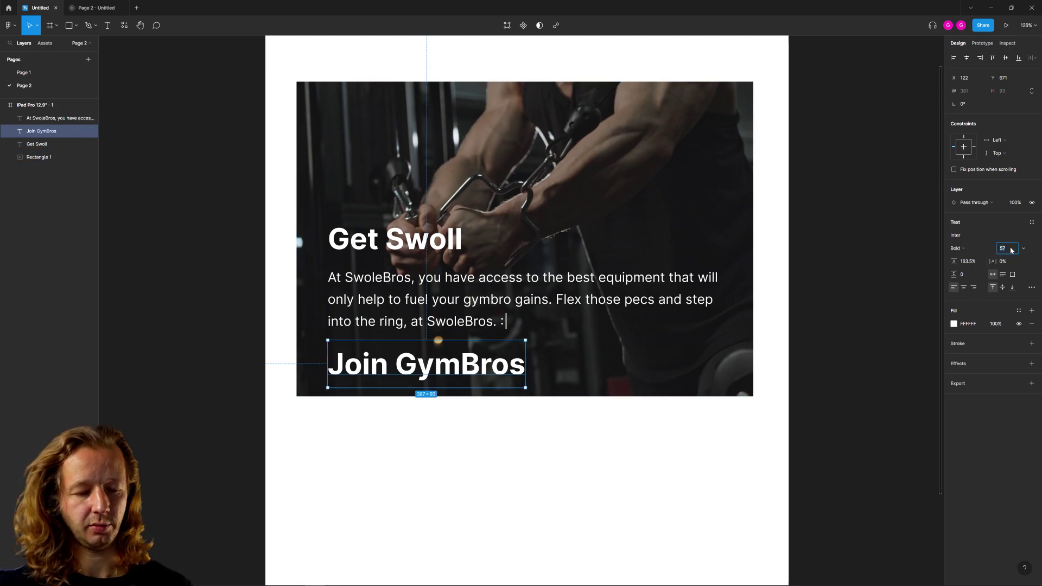
{"action": "type", "text": "26"}
{"action": "key", "text": "Return"}
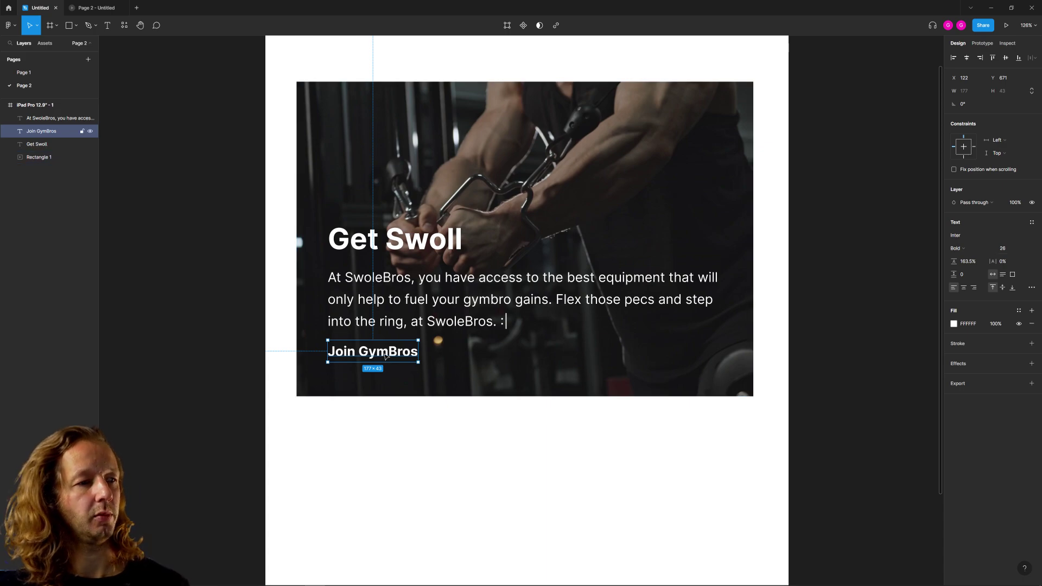
{"action": "left_click", "coordinate": [415, 454]}
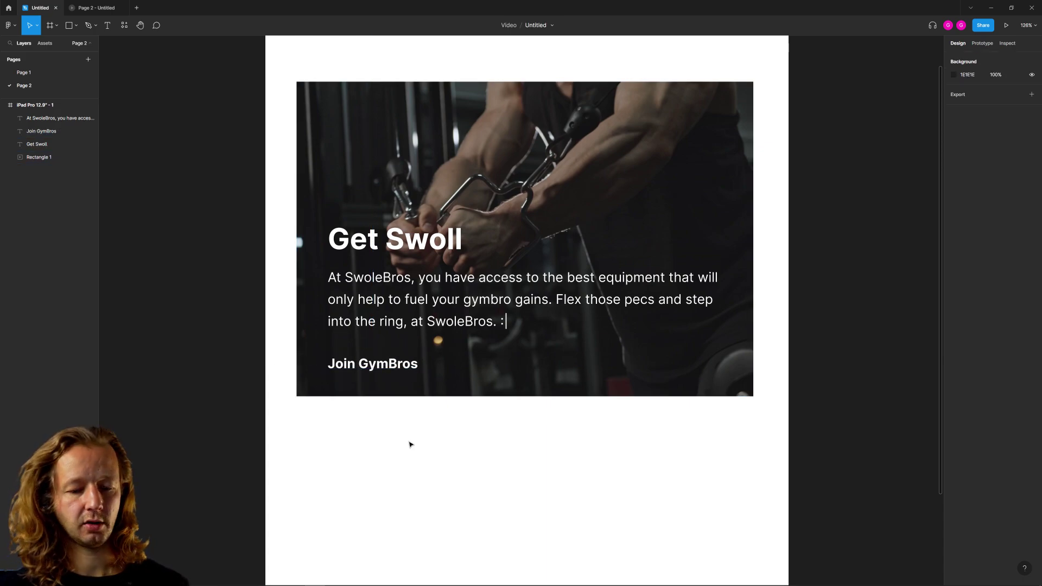
Draw a white arrow beside Join GymBros and wrap both in an auto-layout frame
{"action": "key", "text": "l"}
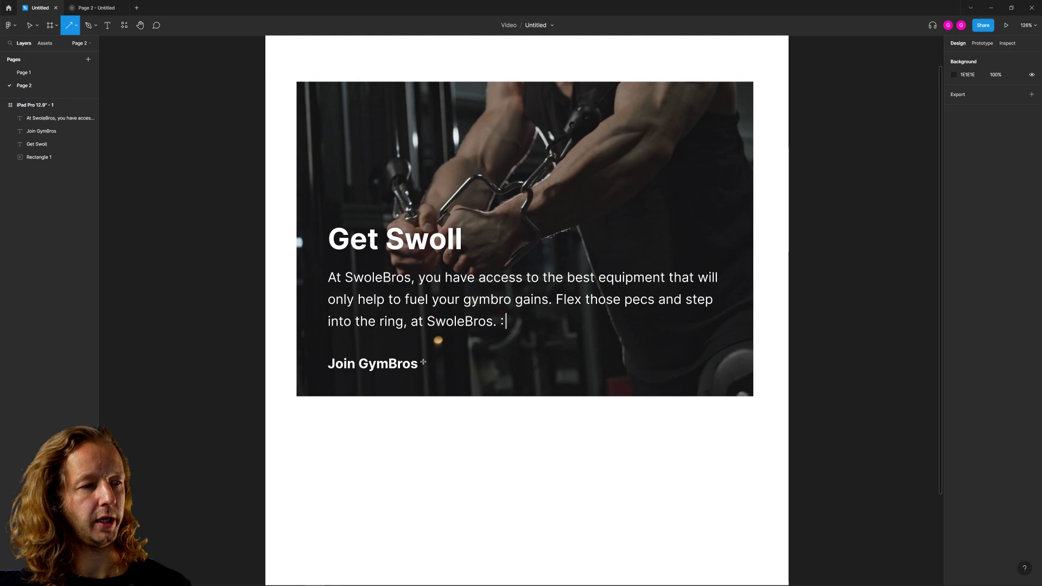
{"action": "left_click_drag", "start_coordinate": [423, 362], "coordinate": [442, 362]}
{"action": "left_click", "coordinate": [953, 255]}
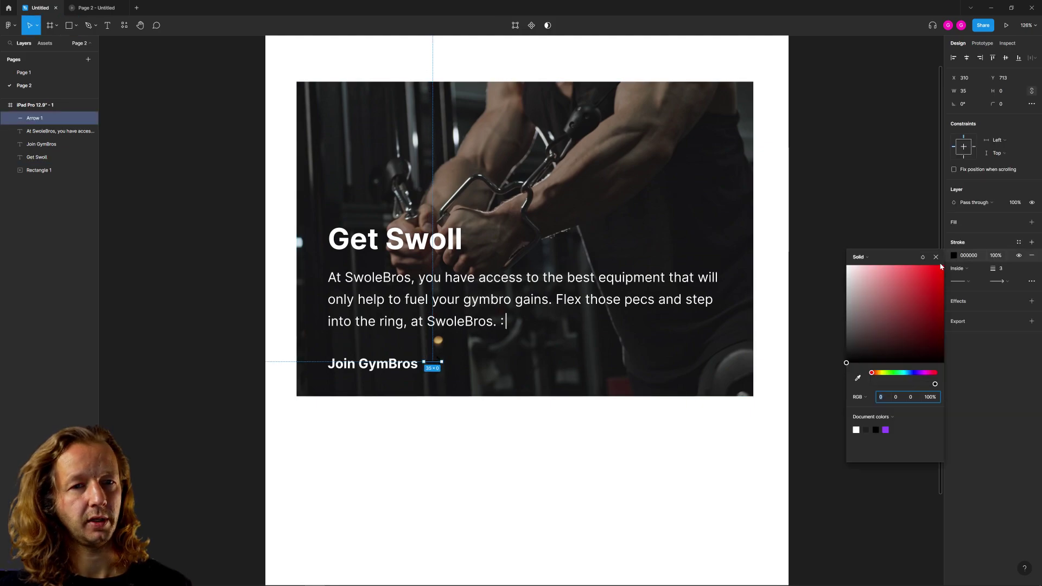
{"action": "left_click", "coordinate": [611, 530]}
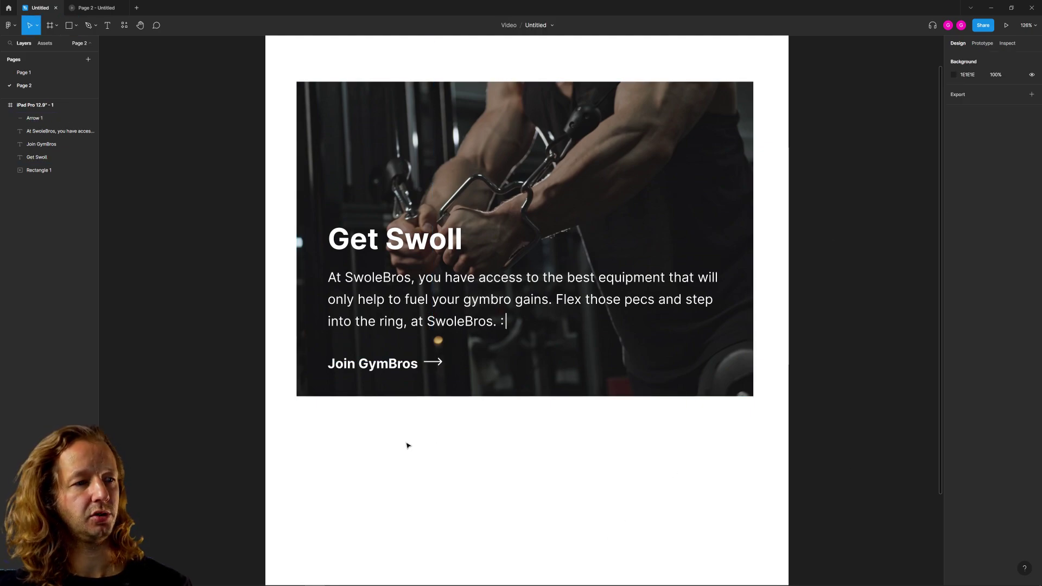
{"action": "scroll", "coordinate": [409, 444], "scroll_direction": "up", "scroll_amount": 5}
{"action": "left_click", "coordinate": [496, 319]}
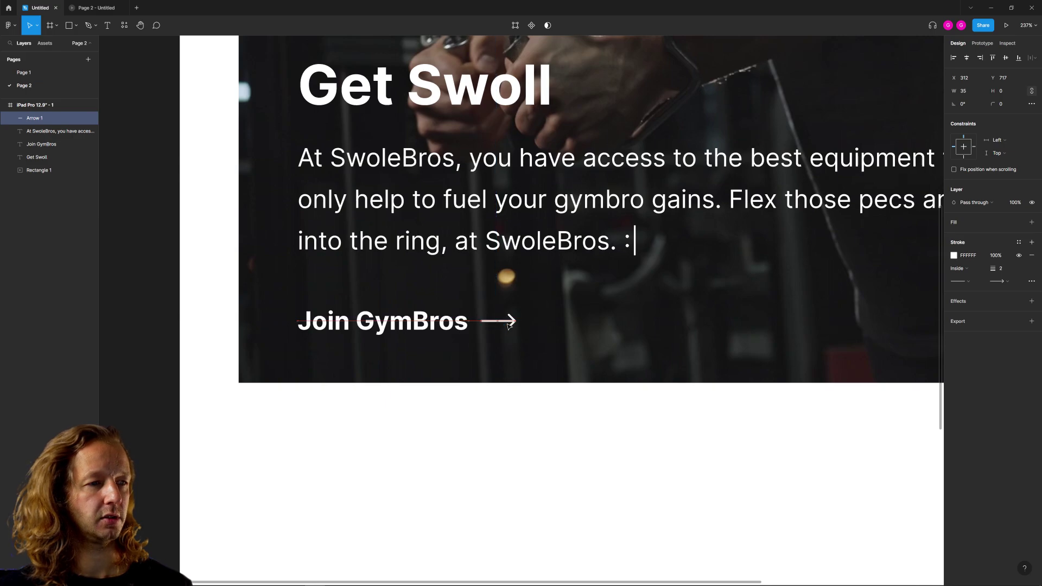
{"action": "left_click", "coordinate": [427, 321], "text": "shift"}
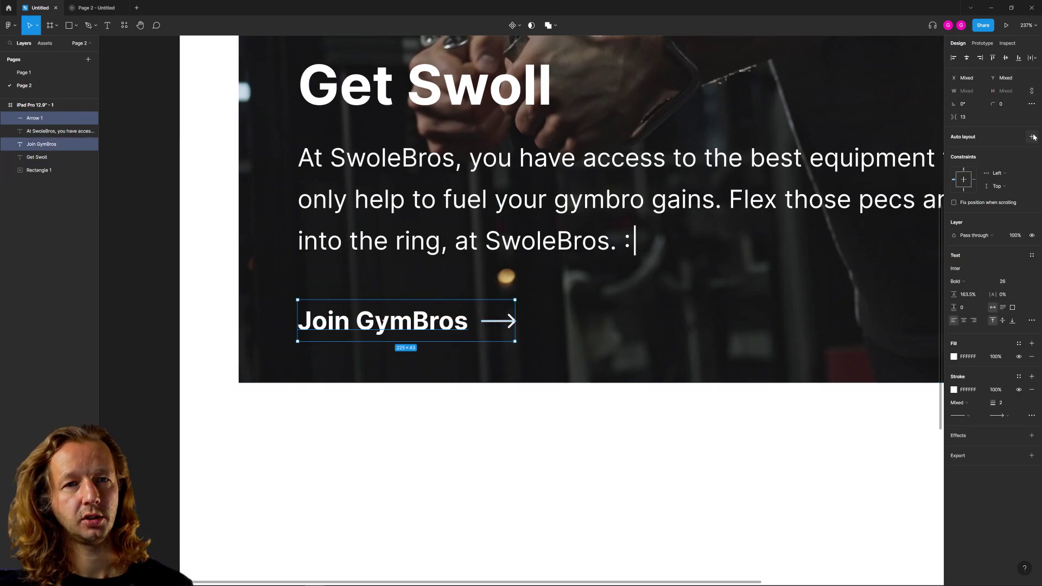
{"action": "key", "text": "shift+a"}
{"action": "left_click", "coordinate": [588, 495]}
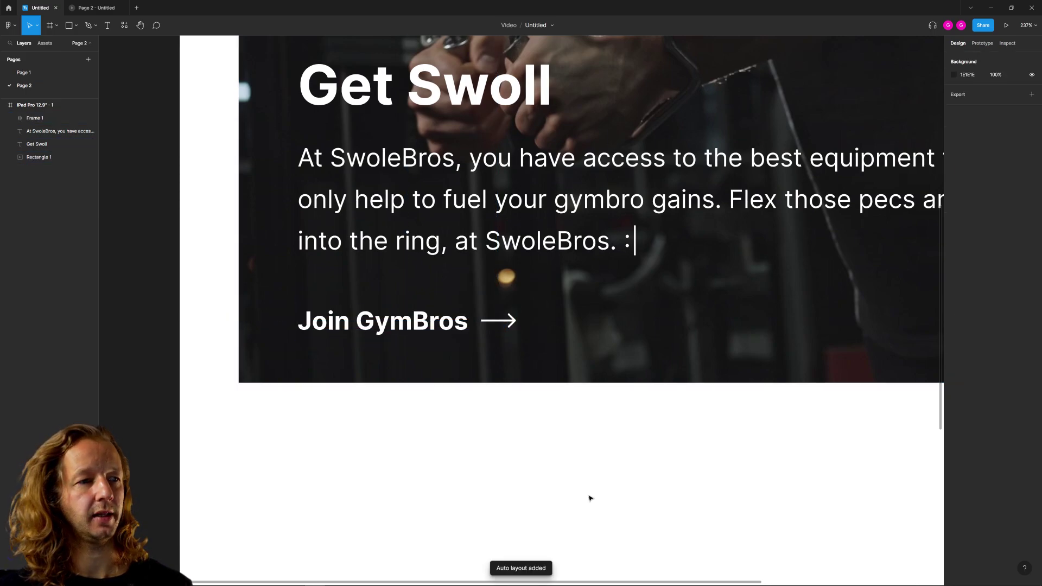
{"action": "left_click", "coordinate": [439, 332]}
{"action": "scroll", "coordinate": [570, 414], "scroll_direction": "down", "scroll_amount": 8}
Round the corners of the video card rectangle
{"action": "left_click", "coordinate": [700, 458]}
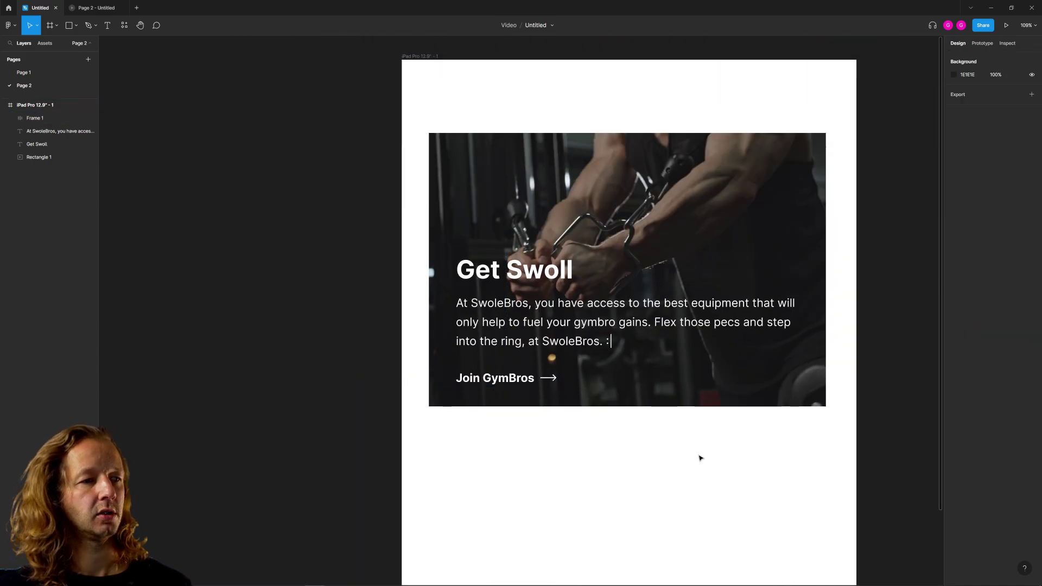
{"action": "left_click_drag", "start_coordinate": [700, 458], "coordinate": [521, 438]}
{"action": "scroll", "coordinate": [521, 437], "scroll_direction": "down", "scroll_amount": 3}
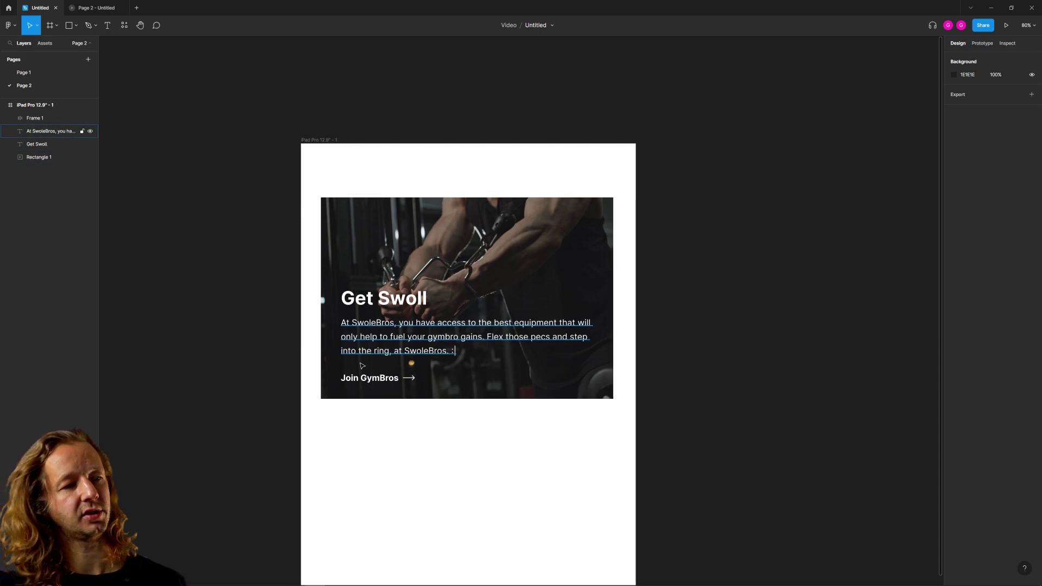
{"action": "left_click", "coordinate": [413, 401]}
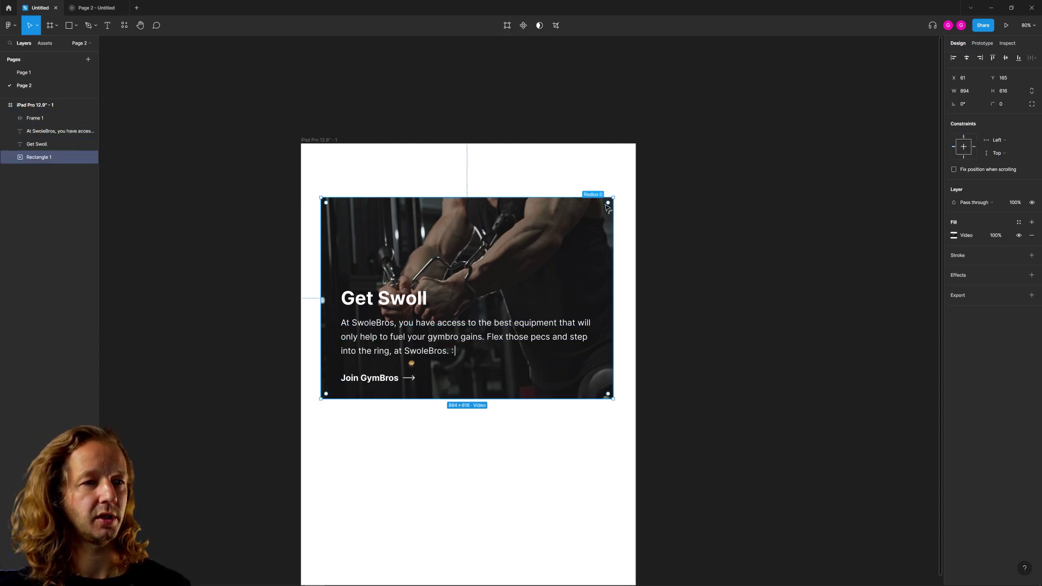
{"action": "left_click_drag", "start_coordinate": [606, 208], "coordinate": [601, 213]}
{"action": "left_click", "coordinate": [705, 417]}
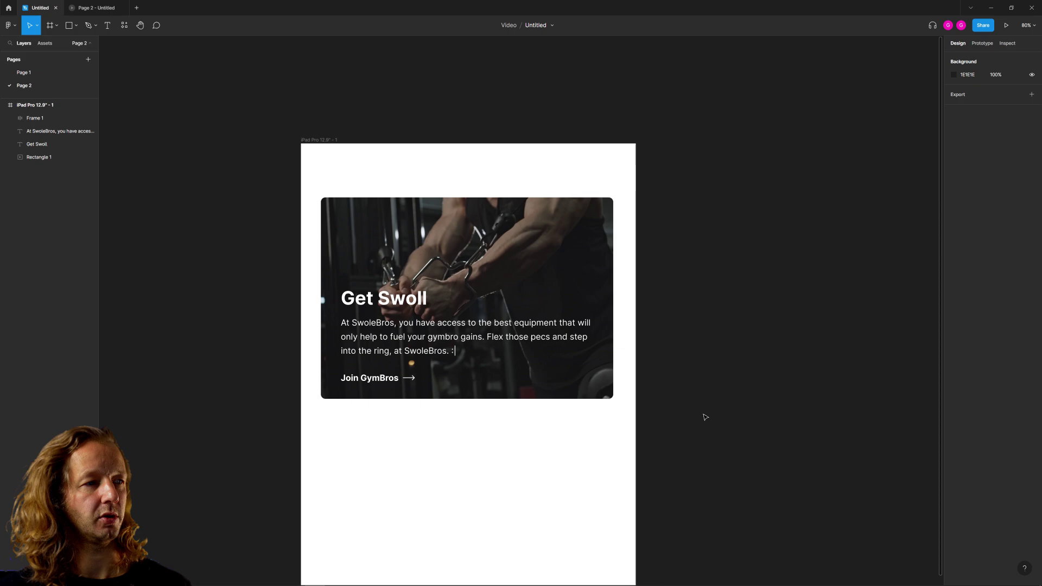
Check the text layers, then stretch the video card to 894 × 631
{"action": "left_click", "coordinate": [402, 378]}
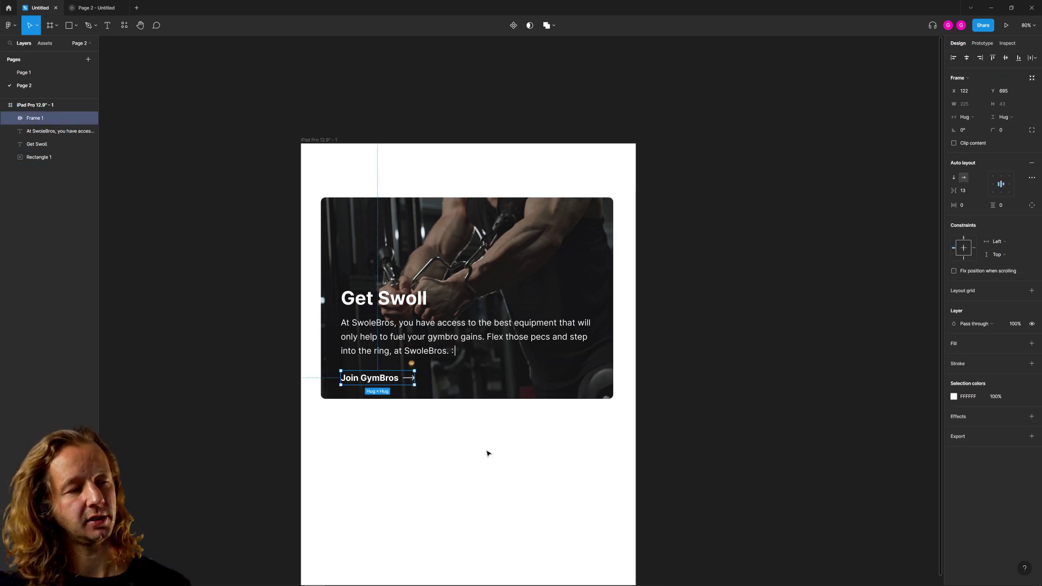
{"action": "left_click", "coordinate": [505, 458]}
{"action": "left_click", "coordinate": [390, 350]}
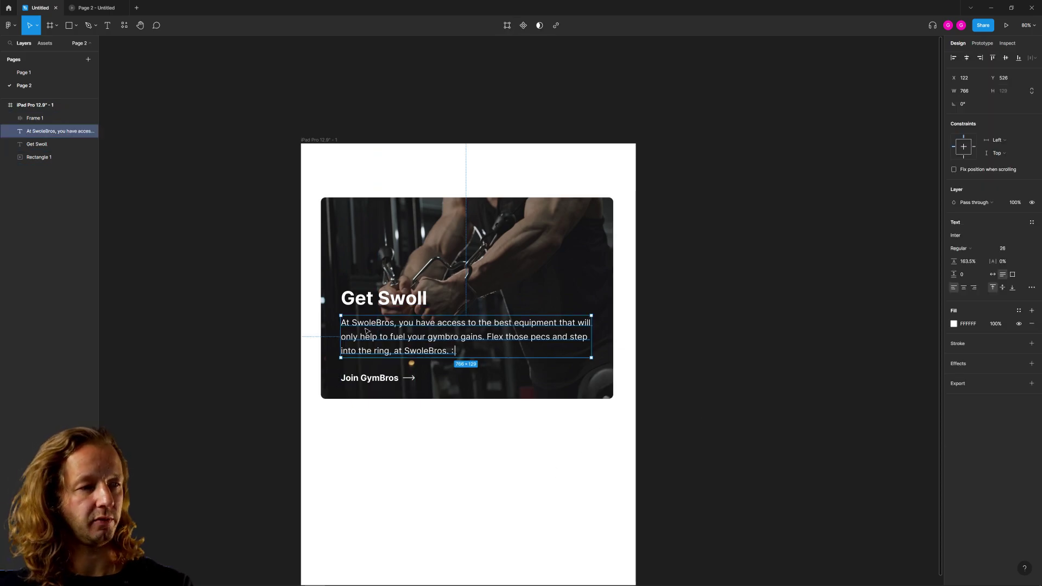
{"action": "left_click", "coordinate": [369, 380]}
{"action": "left_click", "coordinate": [390, 350]}
{"action": "left_click", "coordinate": [374, 378]}
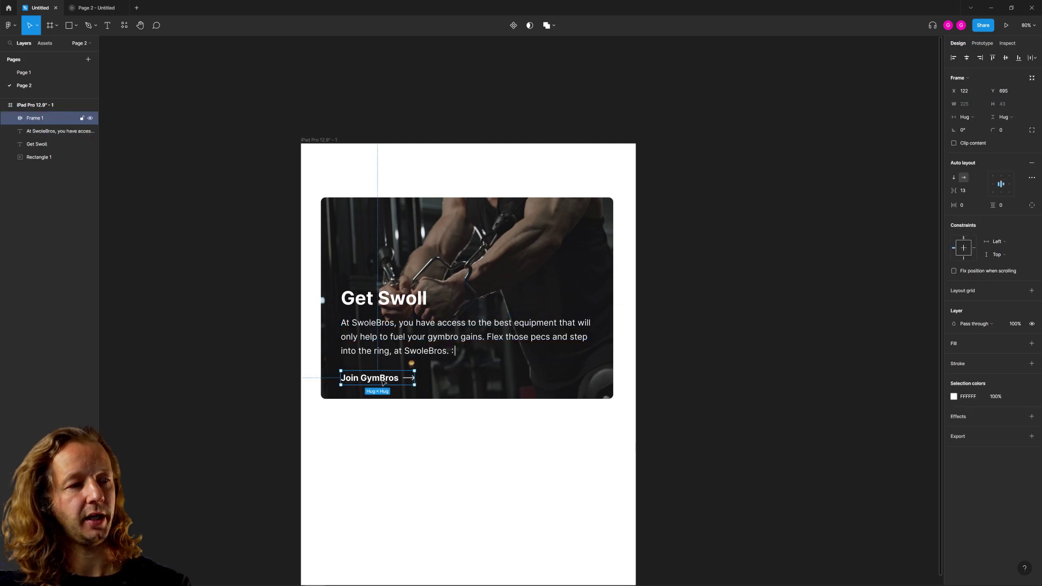
{"action": "left_click", "coordinate": [443, 432]}
{"action": "left_click", "coordinate": [548, 241]}
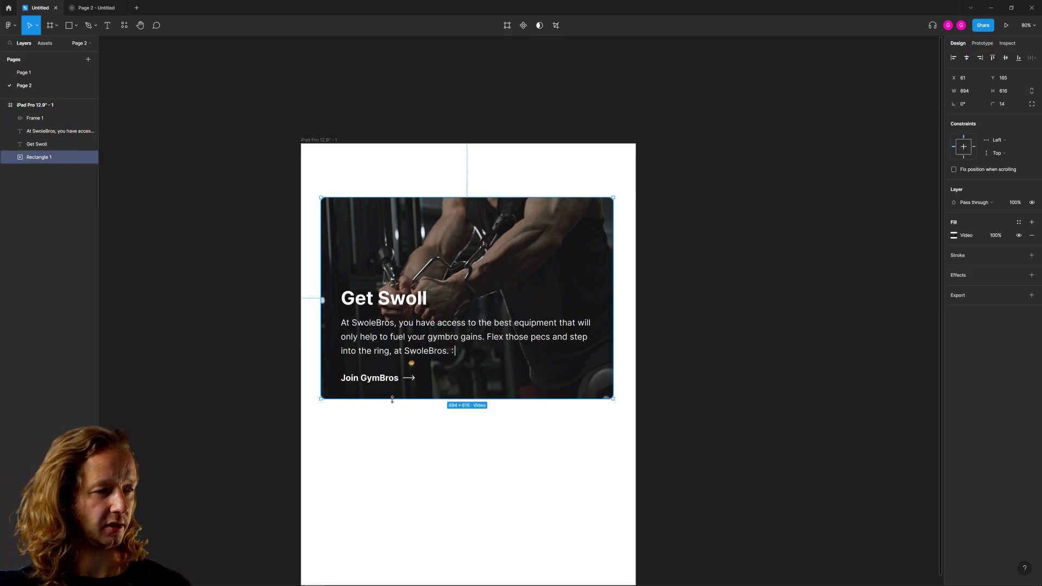
{"action": "left_click_drag", "start_coordinate": [392, 400], "coordinate": [392, 403]}
{"action": "left_click", "coordinate": [590, 460]}
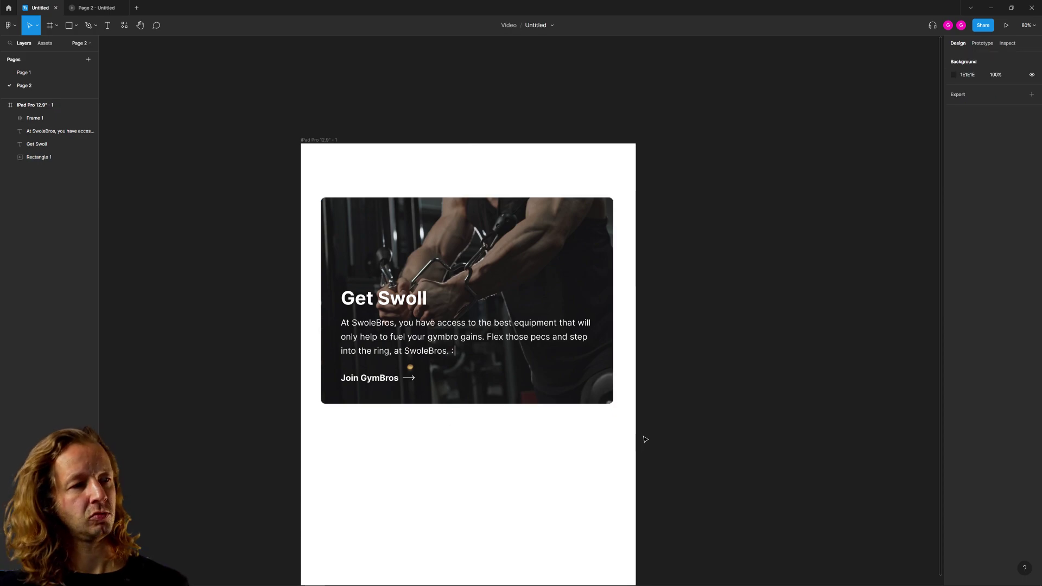
Turn the card's layers into Component 1 and add a second variant
{"action": "left_click_drag", "start_coordinate": [574, 470], "coordinate": [317, 247]}
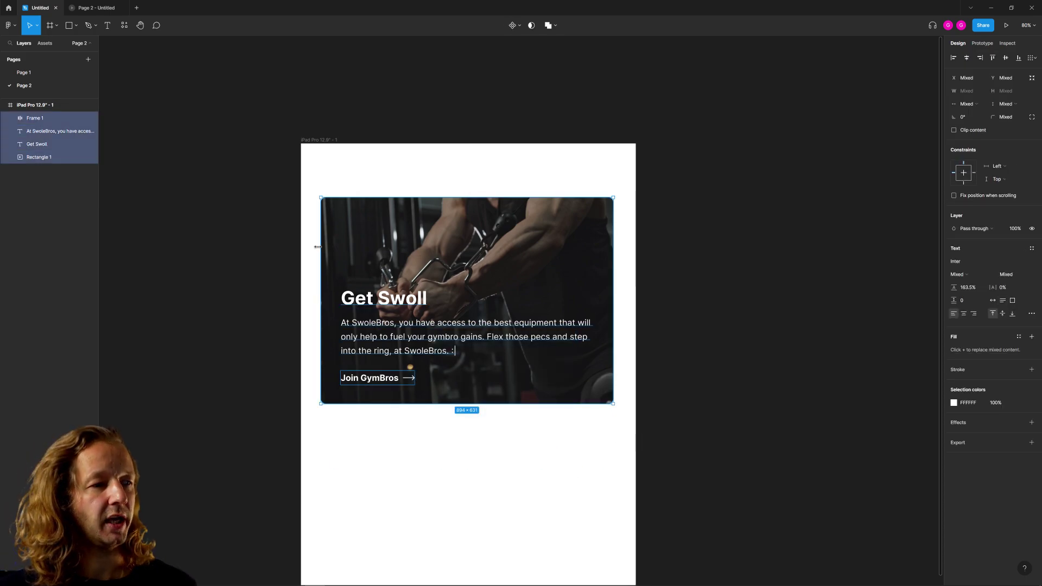
{"action": "left_click", "coordinate": [513, 25]}
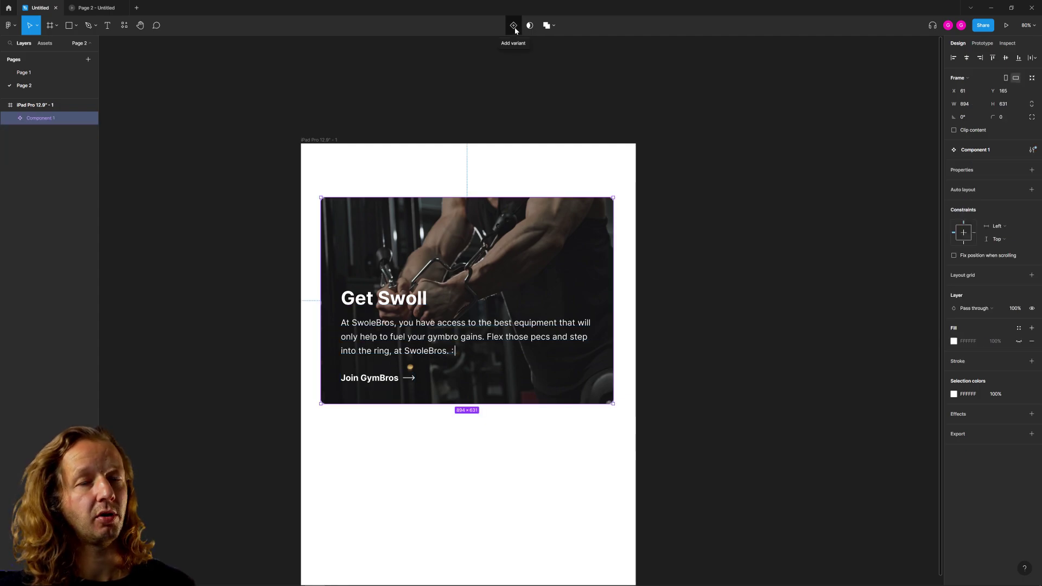
{"action": "left_click", "coordinate": [515, 27]}
{"action": "left_click_drag", "start_coordinate": [727, 202], "coordinate": [729, 216]}
Draw a tall Frame 2 left of the iPad frame and move both variants into it
{"action": "scroll", "coordinate": [728, 287], "scroll_direction": "down", "scroll_amount": 5}
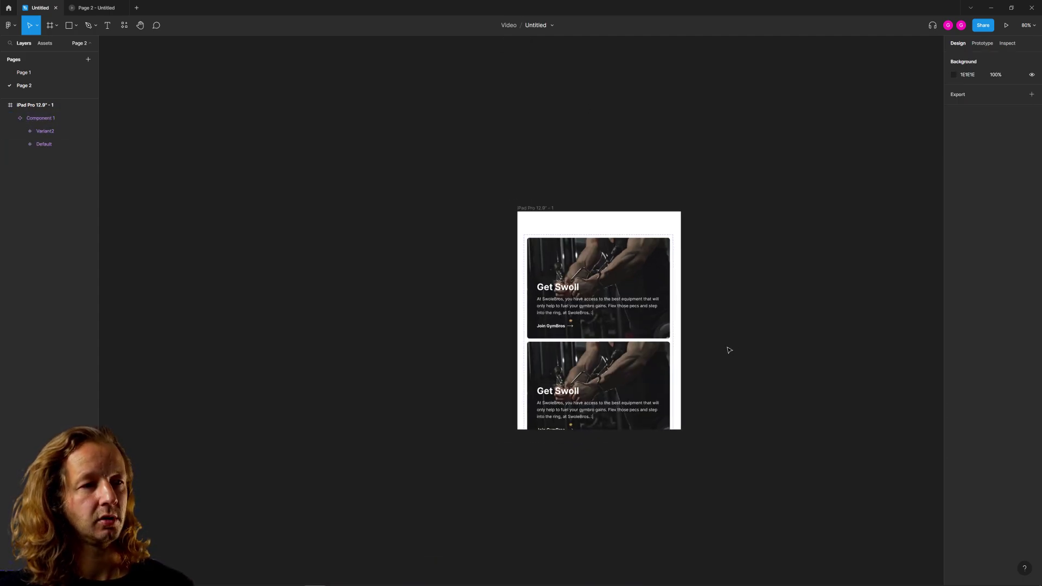
{"action": "scroll", "coordinate": [724, 244], "scroll_direction": "down", "scroll_amount": 2}
{"action": "left_click", "coordinate": [52, 25]}
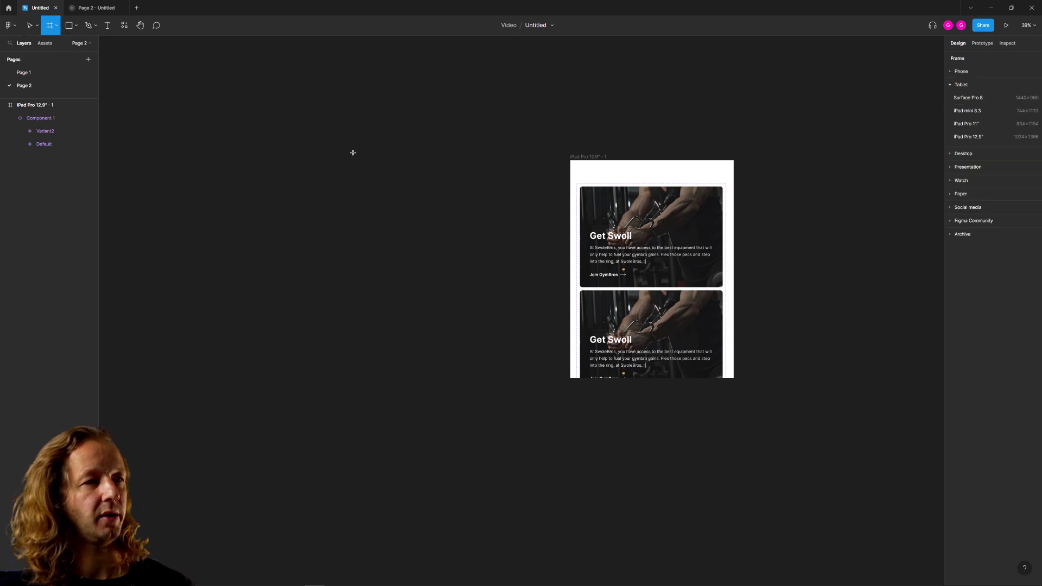
{"action": "left_click_drag", "start_coordinate": [341, 141], "coordinate": [555, 493]}
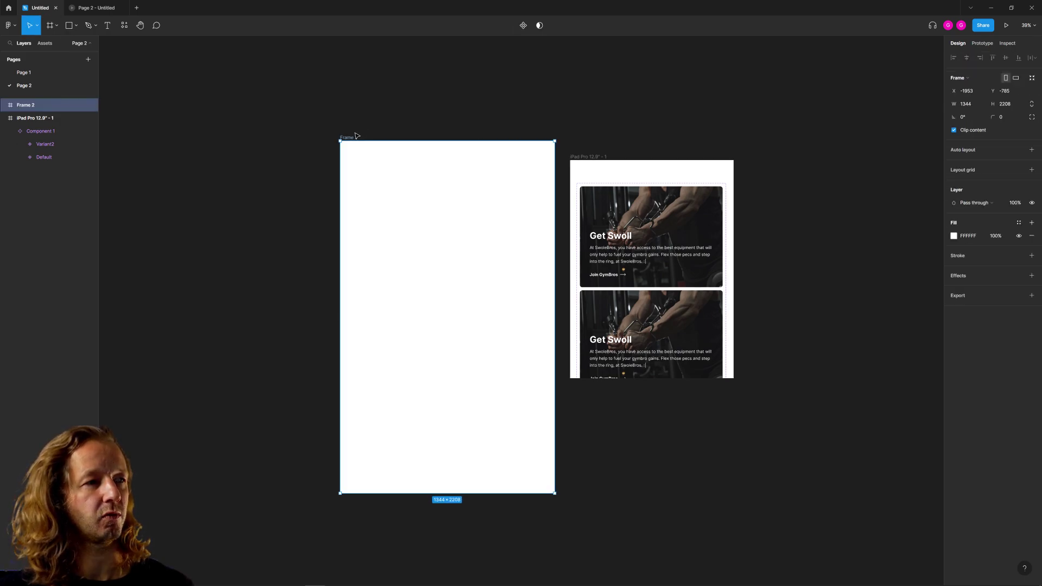
{"action": "left_click_drag", "start_coordinate": [343, 139], "coordinate": [315, 143]}
{"action": "left_click", "coordinate": [624, 187]}
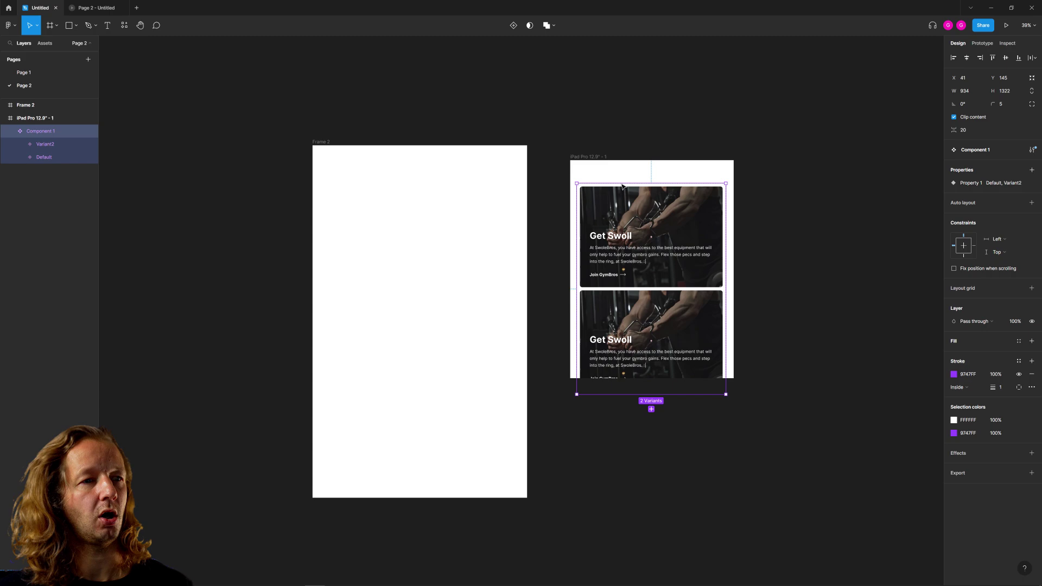
{"action": "left_click_drag", "start_coordinate": [624, 187], "coordinate": [390, 177]}
{"action": "left_click", "coordinate": [505, 265]}
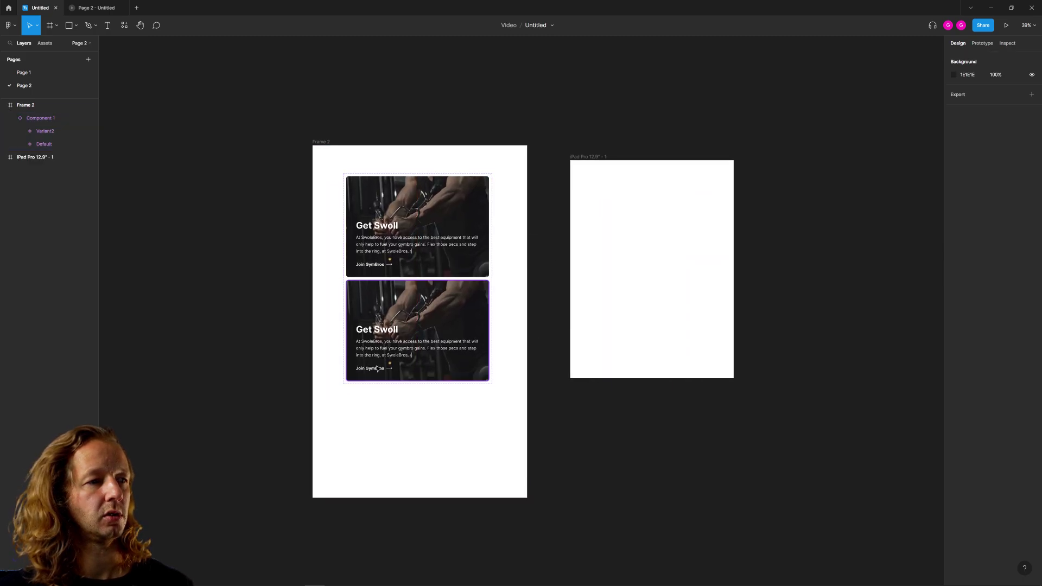
{"action": "scroll", "coordinate": [538, 168], "scroll_direction": "up", "scroll_amount": 5}
Set the Default variant's paragraph and Join GymBros link to 0% layer opacity
{"action": "left_click", "coordinate": [489, 234]}
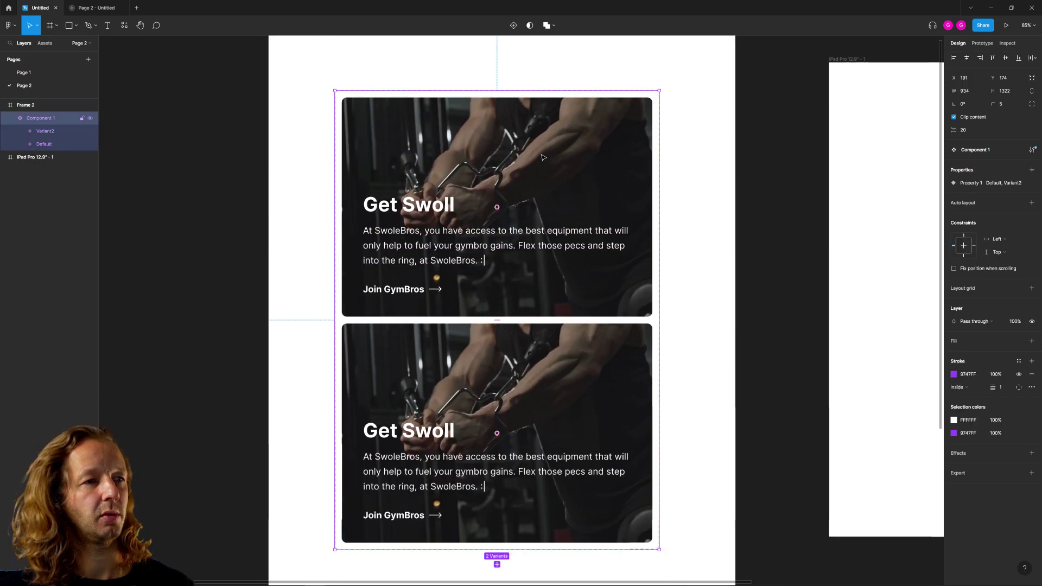
{"action": "left_click", "coordinate": [488, 235]}
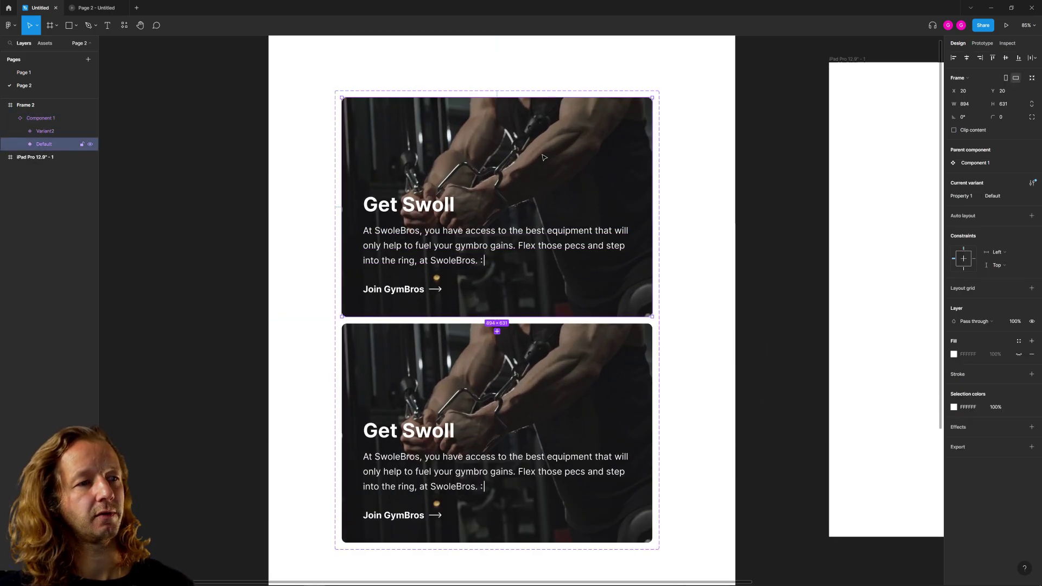
{"action": "left_click", "coordinate": [481, 238]}
{"action": "left_click", "coordinate": [406, 293], "text": "shift"}
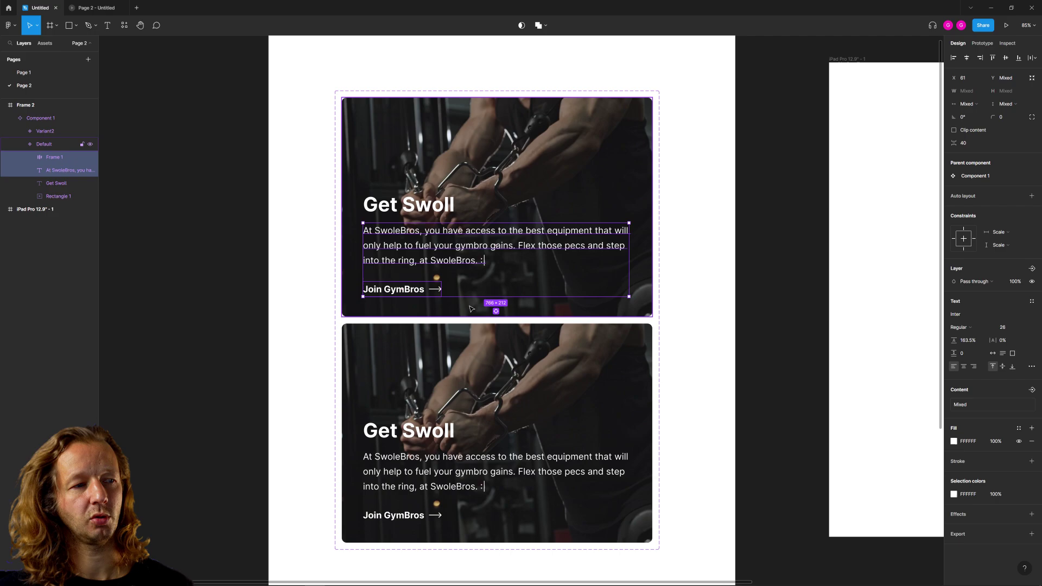
{"action": "left_click", "coordinate": [1016, 282]}
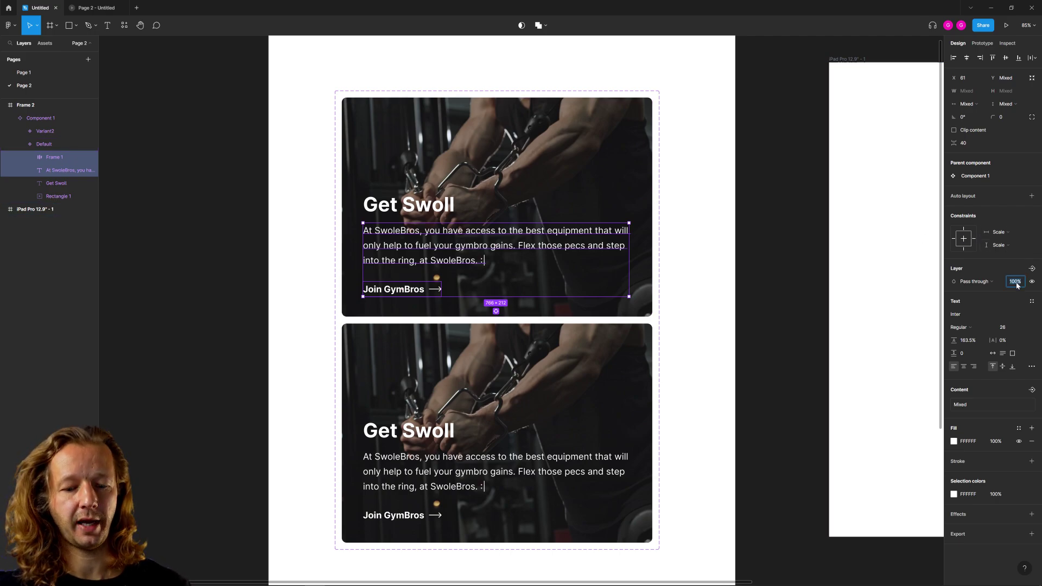
{"action": "key", "text": "Return"}
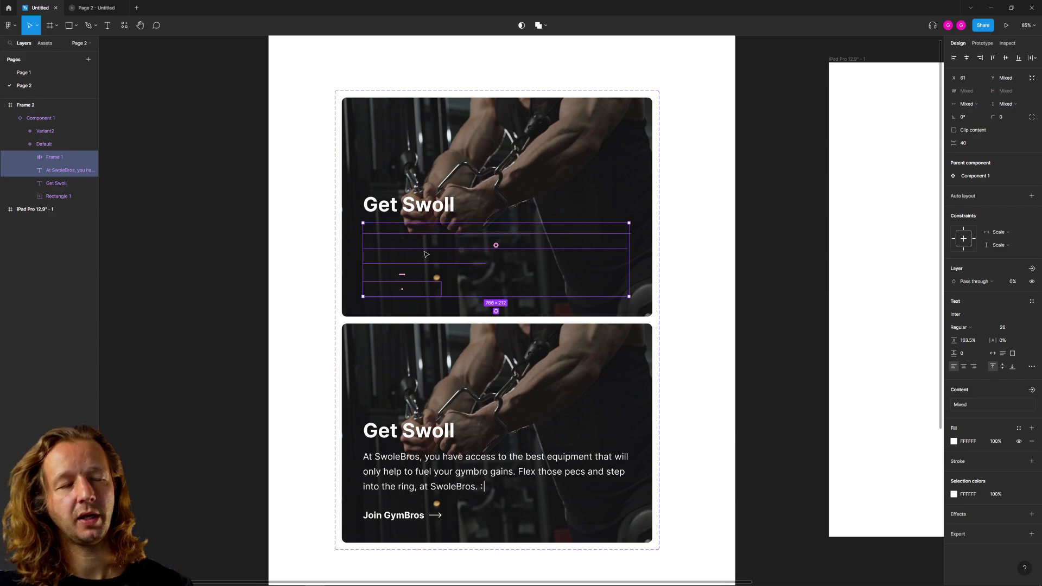
{"action": "key", "text": "alt"}
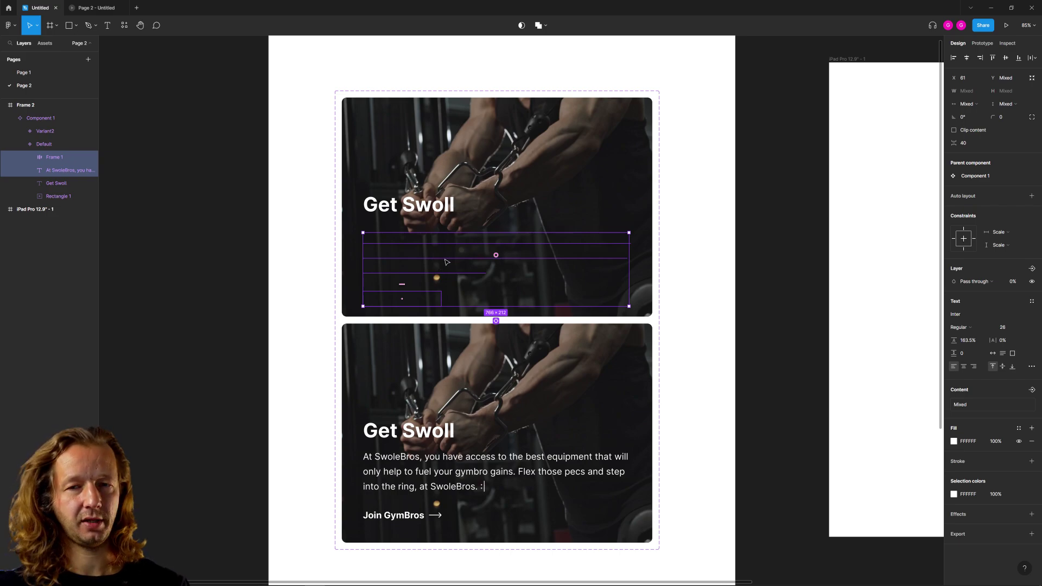
{"action": "left_click", "coordinate": [676, 382]}
{"action": "scroll", "coordinate": [714, 418], "scroll_direction": "down", "scroll_amount": 3}
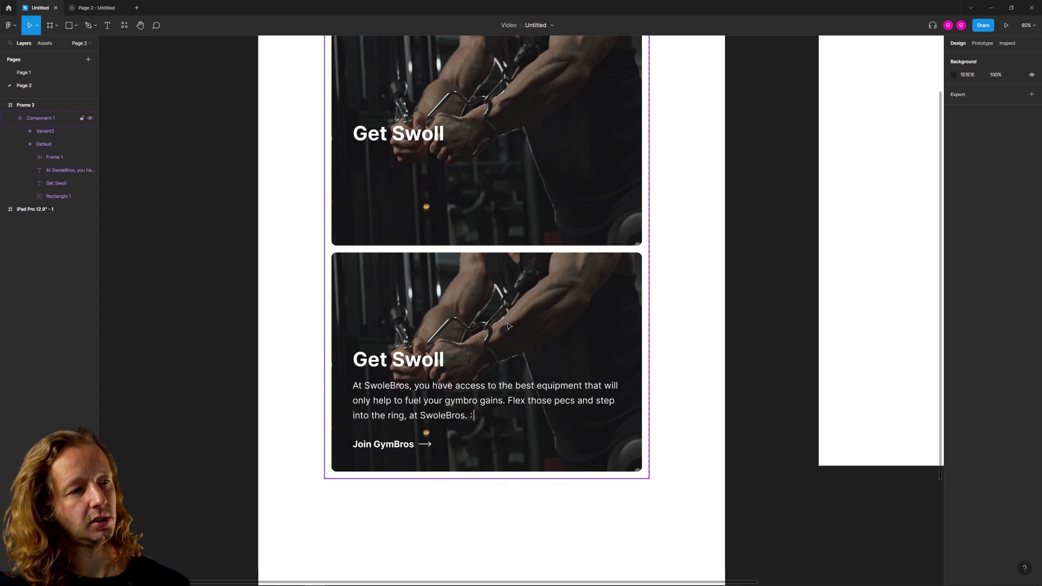
Shorten the Default variant's video rectangle to 894 × 405, leaving space below
{"action": "scroll", "coordinate": [473, 183], "scroll_direction": "up", "scroll_amount": 3}
{"action": "left_click", "coordinate": [594, 128]}
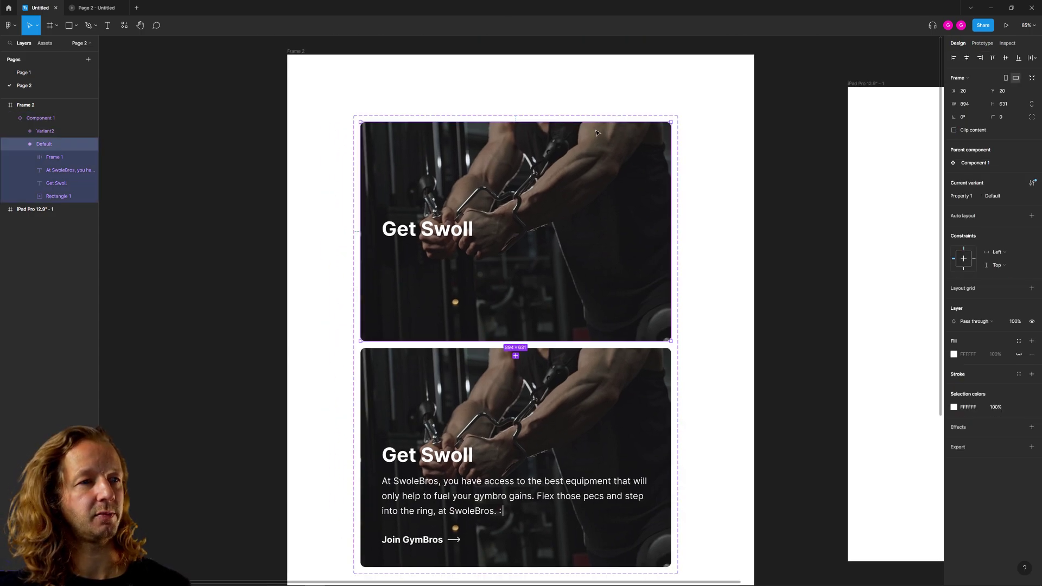
{"action": "left_click", "coordinate": [595, 133]}
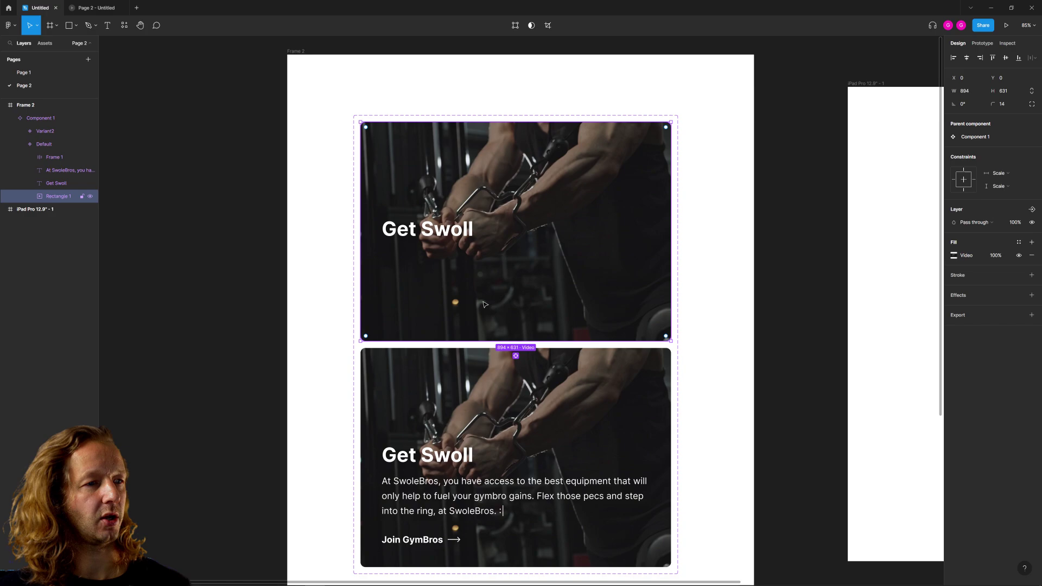
{"action": "left_click_drag", "start_coordinate": [517, 341], "coordinate": [529, 262]}
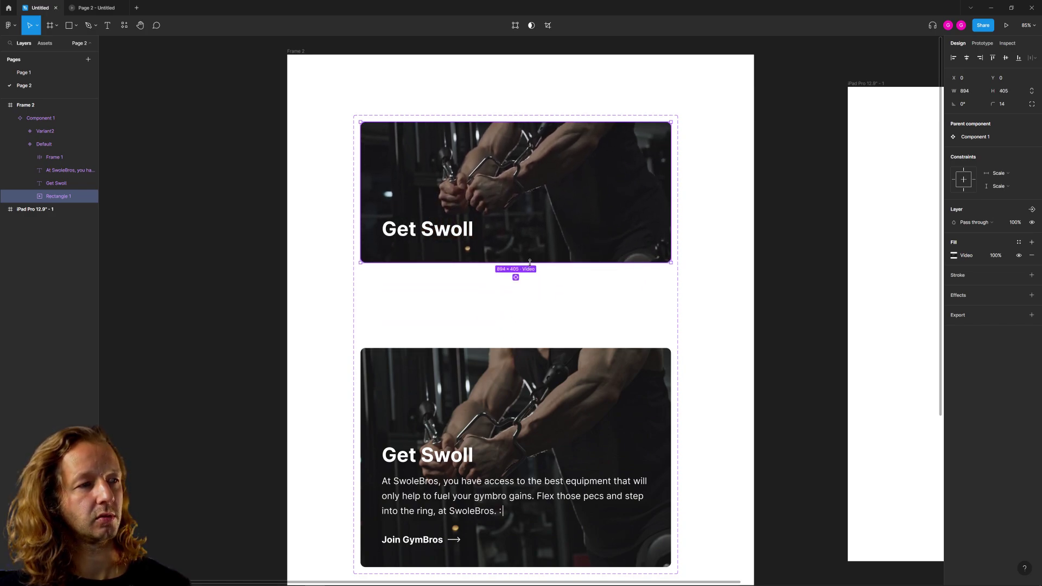
{"action": "left_click", "coordinate": [748, 288]}
{"action": "left_click_drag", "start_coordinate": [720, 297], "coordinate": [657, 277]}
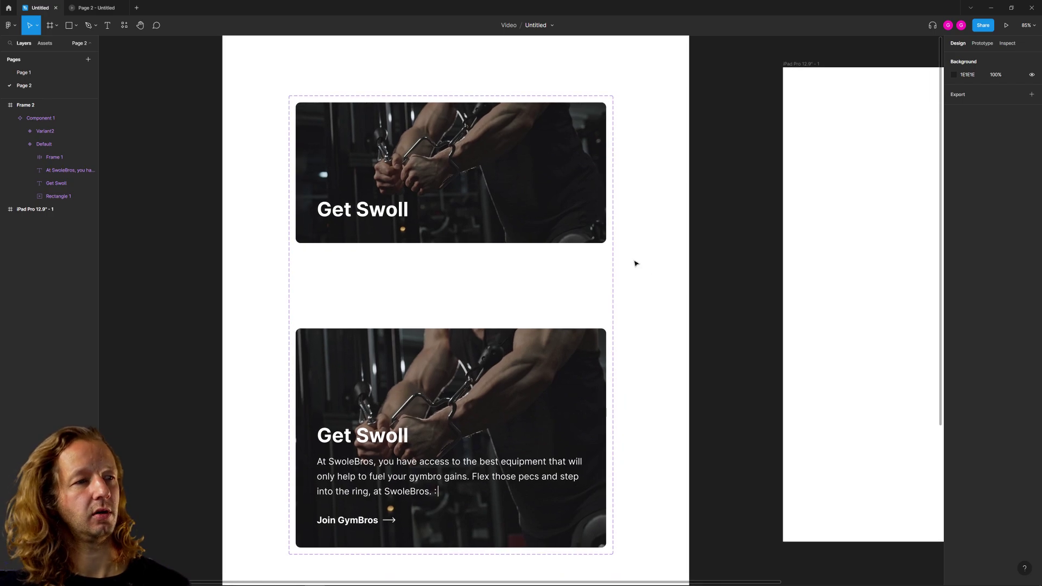
{"action": "scroll", "coordinate": [758, 142], "scroll_direction": "down", "scroll_amount": 5}
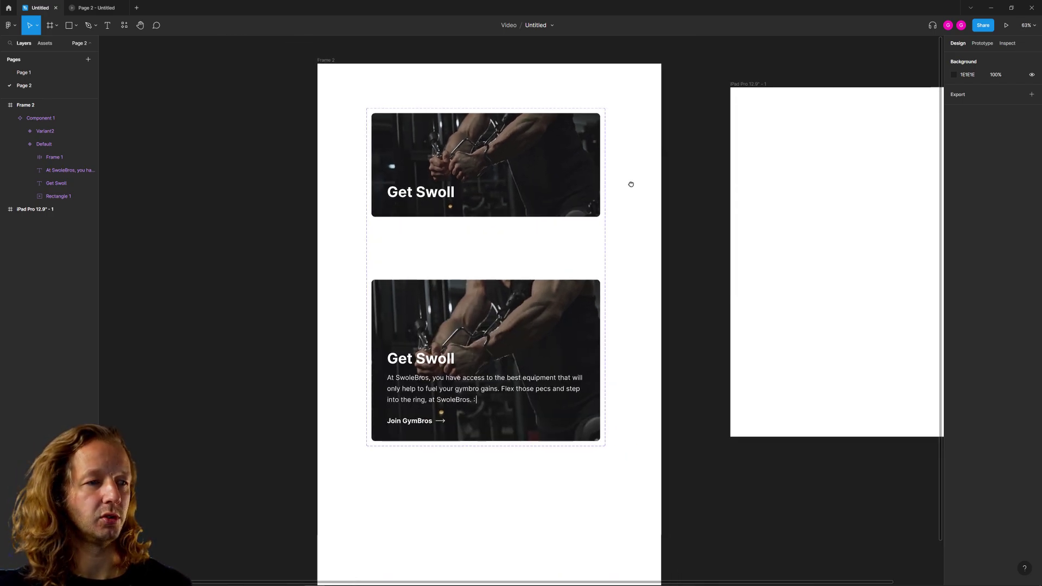
Turn off Autoplay for the top Default card's video in the Prototype settings
{"action": "left_click", "coordinate": [608, 283]}
{"action": "left_click", "coordinate": [982, 43]}
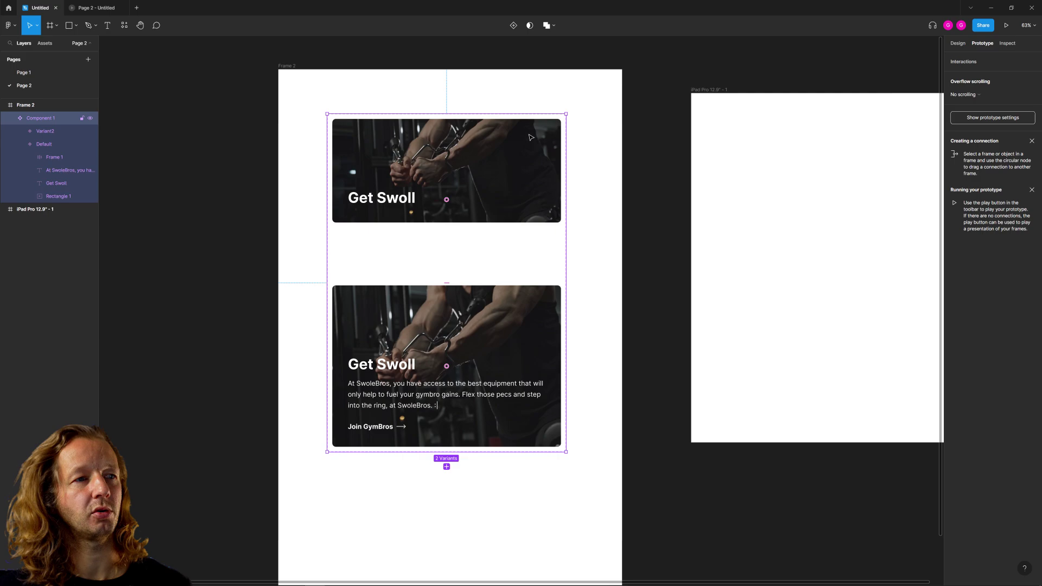
{"action": "left_click", "coordinate": [530, 137]}
{"action": "double_click", "coordinate": [503, 143]}
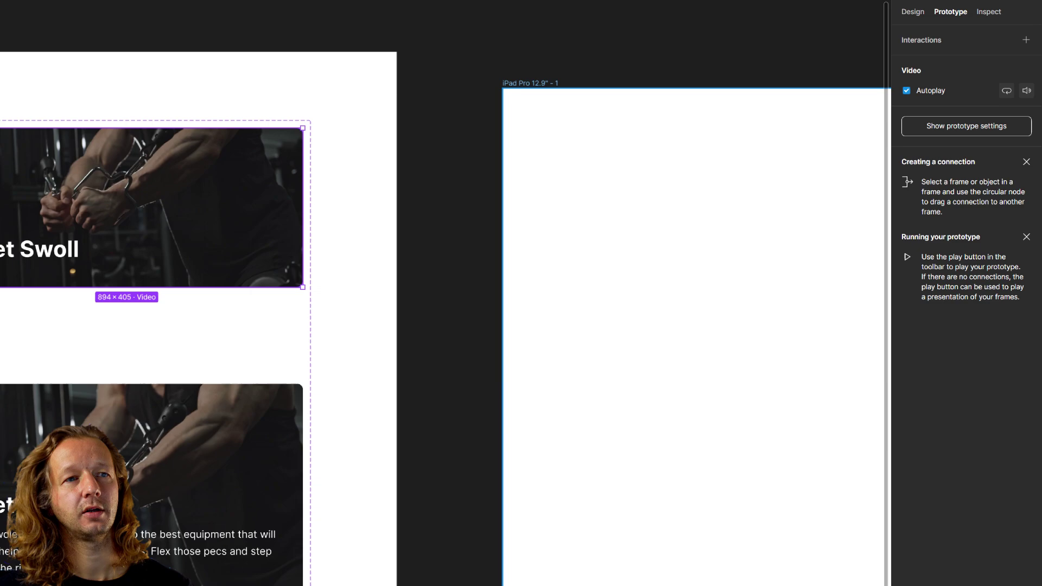
{"action": "left_click", "coordinate": [906, 91]}
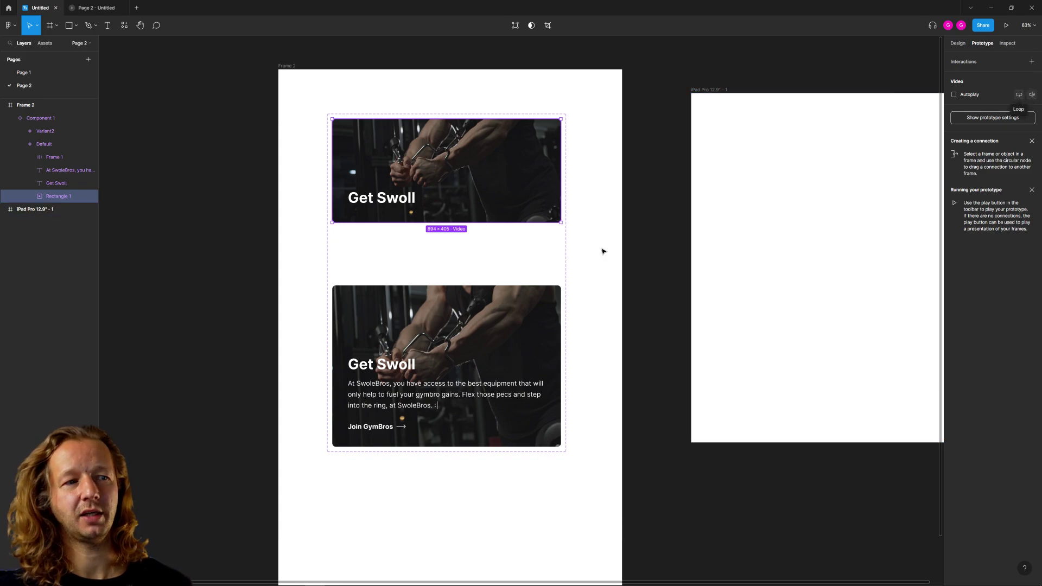
Enable Loop for the bottom Variant2 card's video
{"action": "left_click", "coordinate": [545, 300]}
{"action": "left_click", "coordinate": [57, 196]}
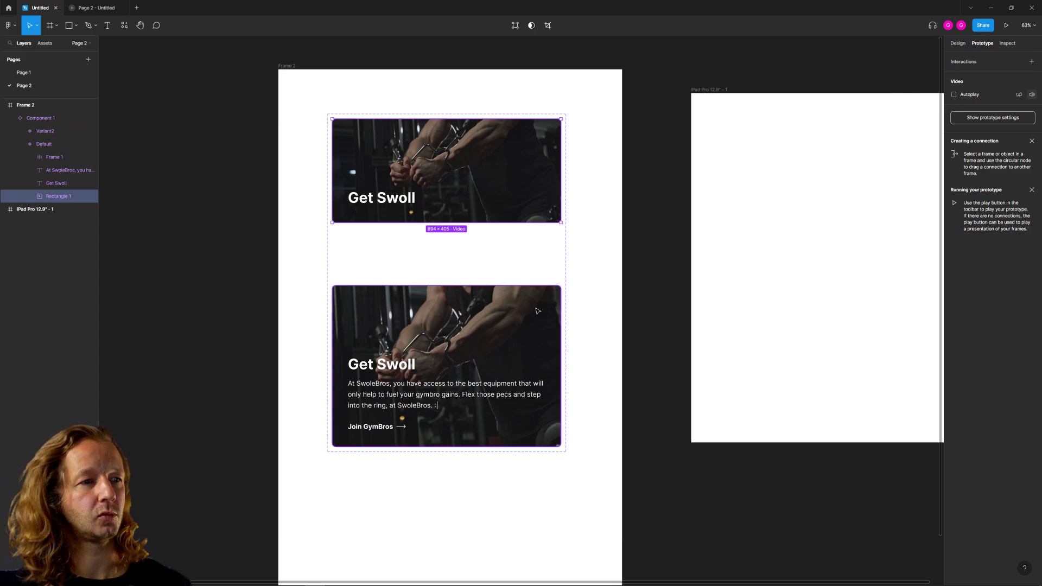
{"action": "left_click", "coordinate": [616, 210]}
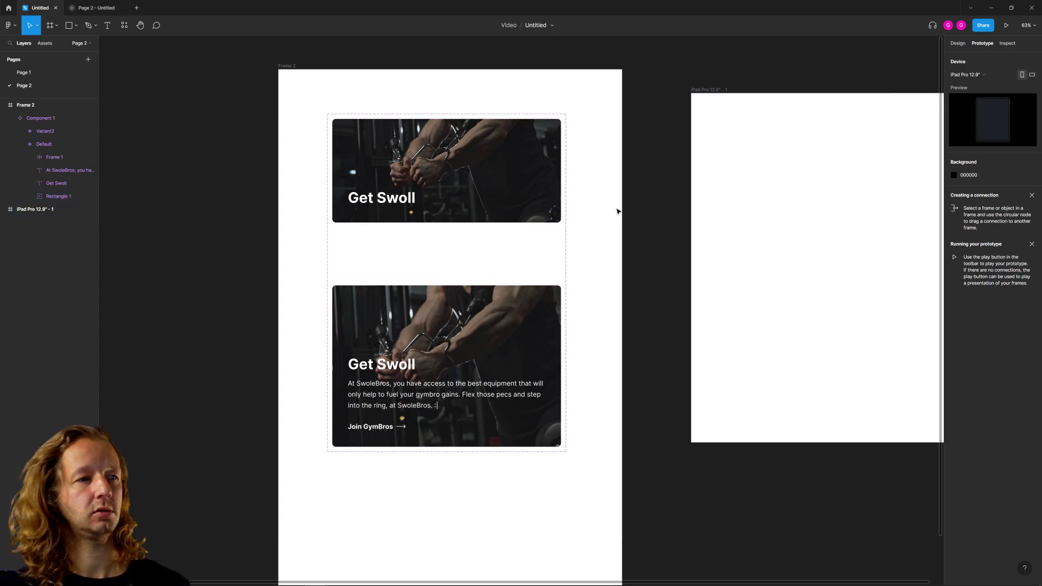
{"action": "left_click", "coordinate": [477, 303]}
{"action": "double_click", "coordinate": [477, 303]}
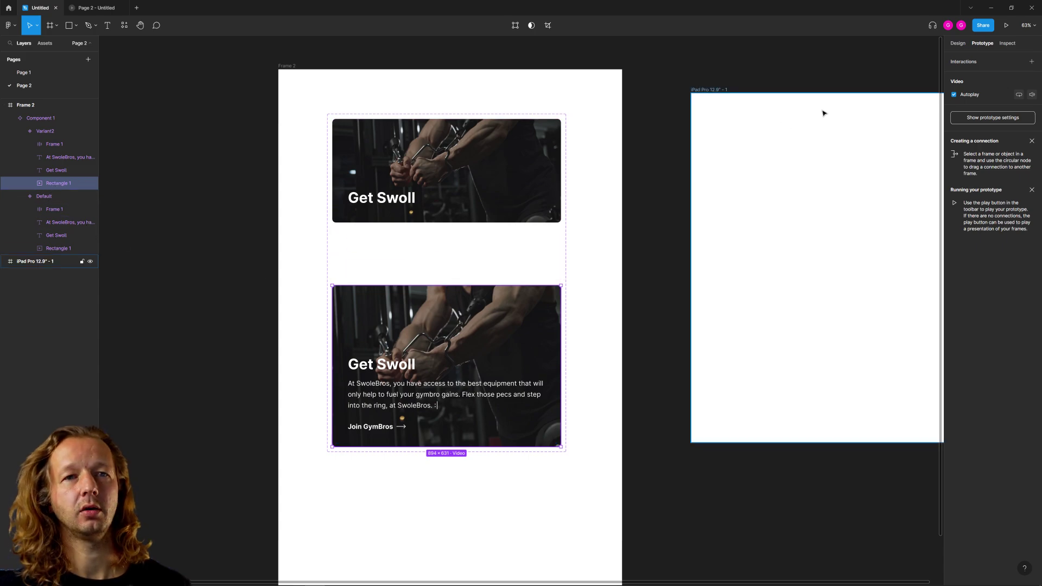
{"action": "left_click", "coordinate": [1019, 95]}
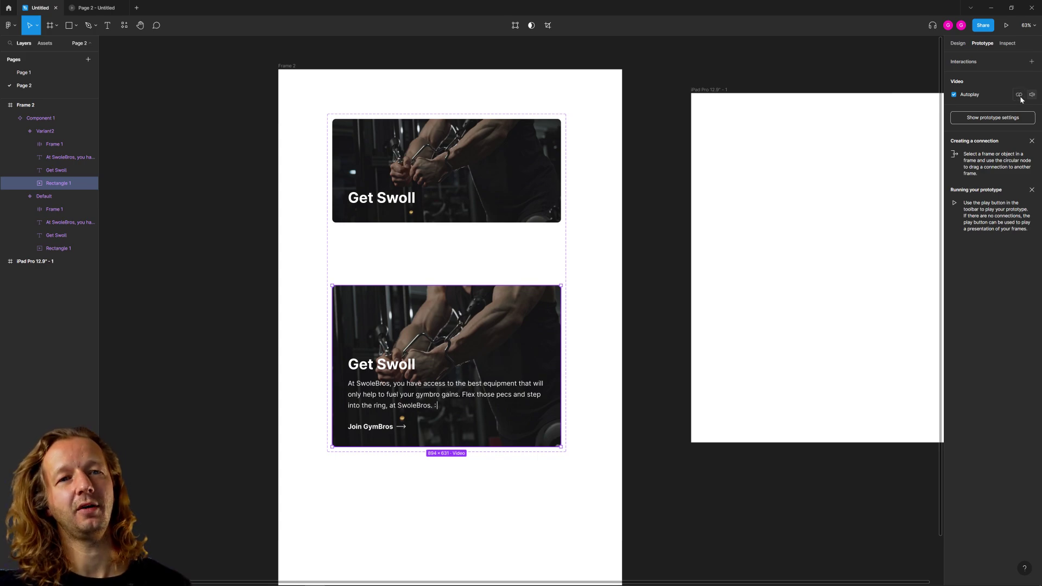
Add an On tap Smart animate from Default to Variant2, ease in and out, 450ms
{"action": "left_click", "coordinate": [624, 252]}
{"action": "left_click", "coordinate": [446, 185]}
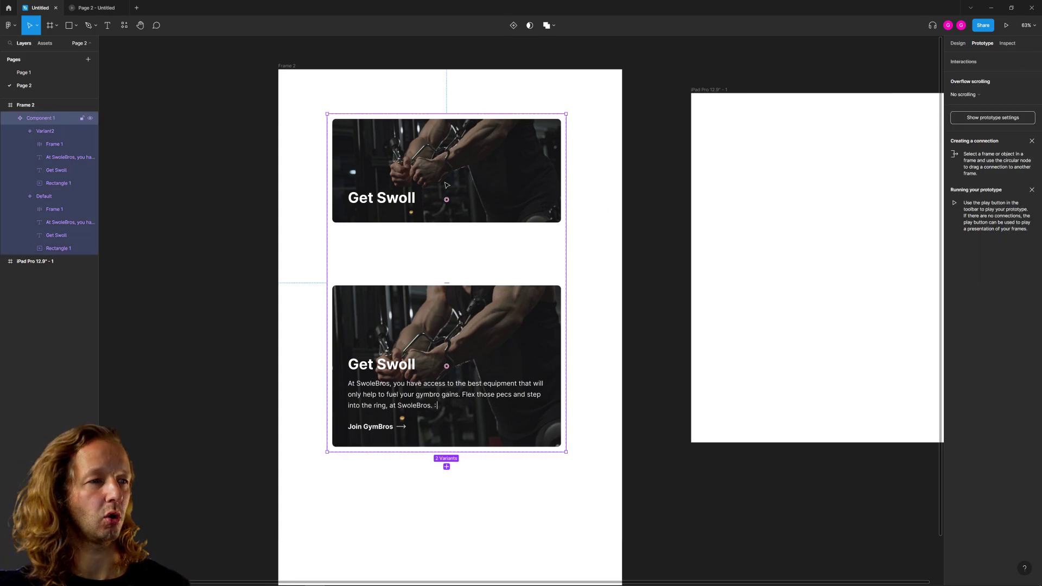
{"action": "left_click", "coordinate": [446, 185]}
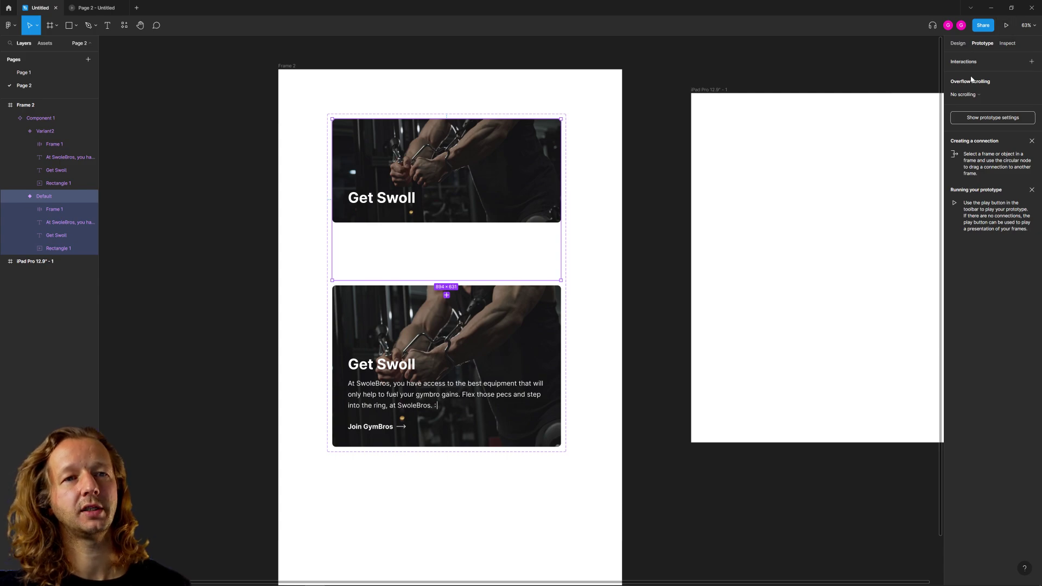
{"action": "left_click", "coordinate": [446, 295]}
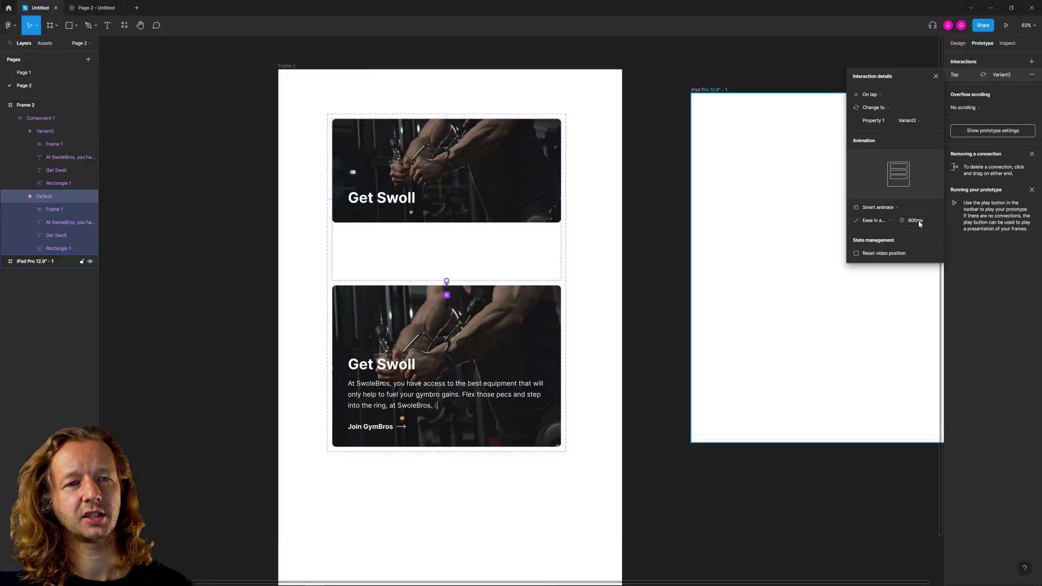
{"action": "left_click", "coordinate": [918, 221]}
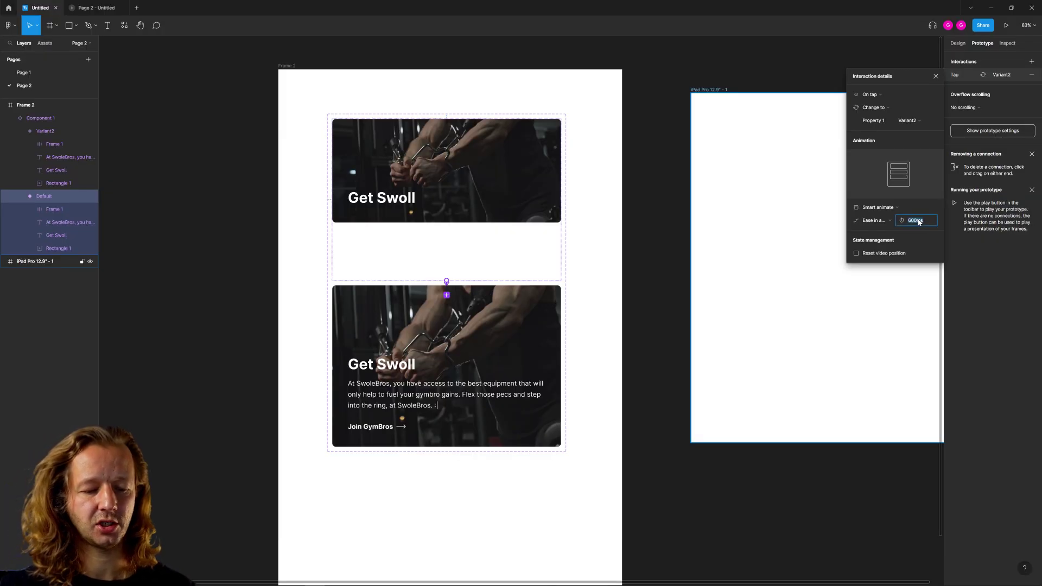
{"action": "left_click", "coordinate": [889, 222]}
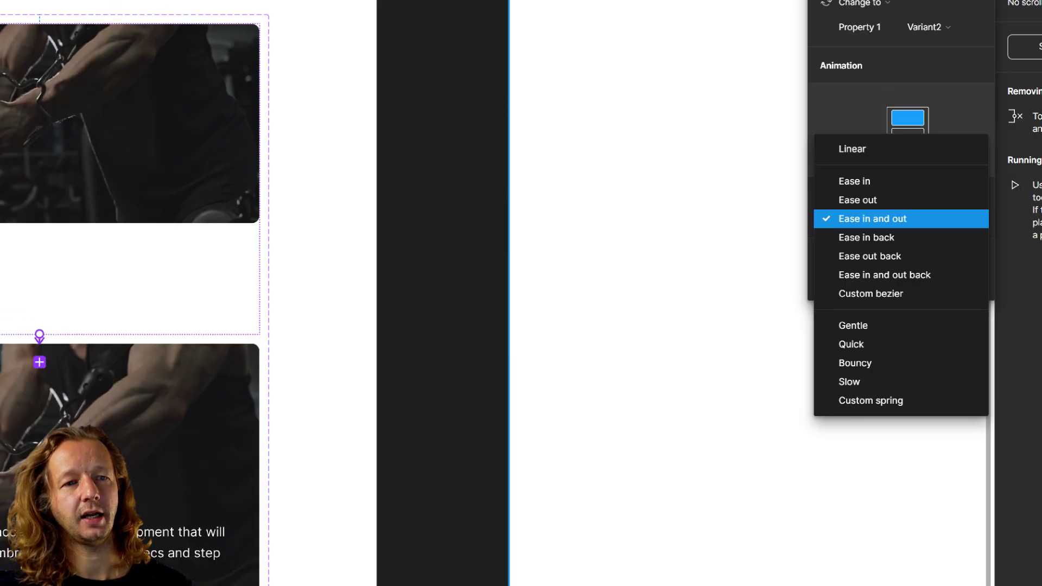
{"action": "left_click", "coordinate": [889, 223]}
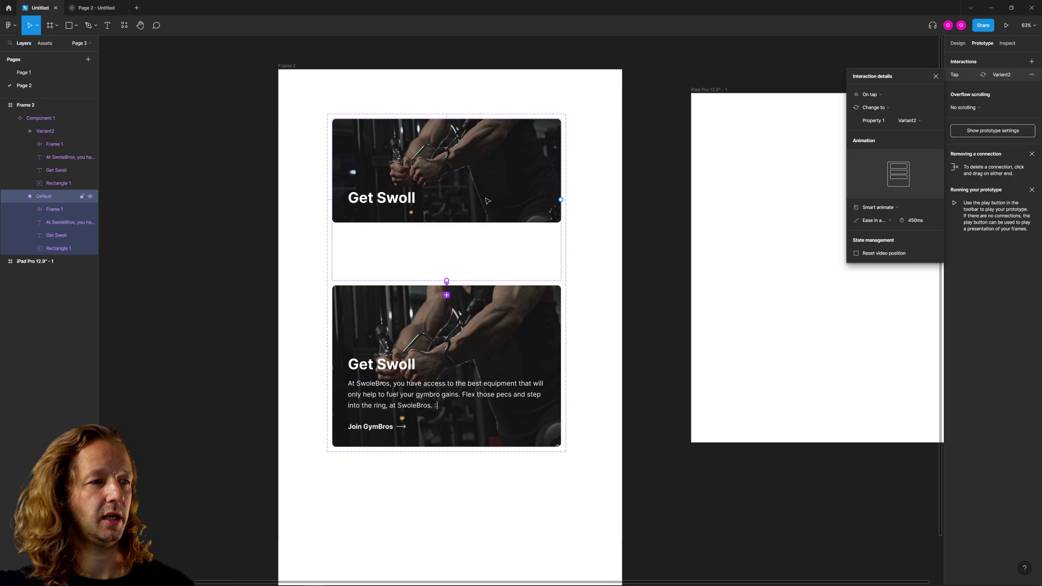
Link Variant2 back to Default on tap with the same Smart animate
{"action": "left_click", "coordinate": [501, 313]}
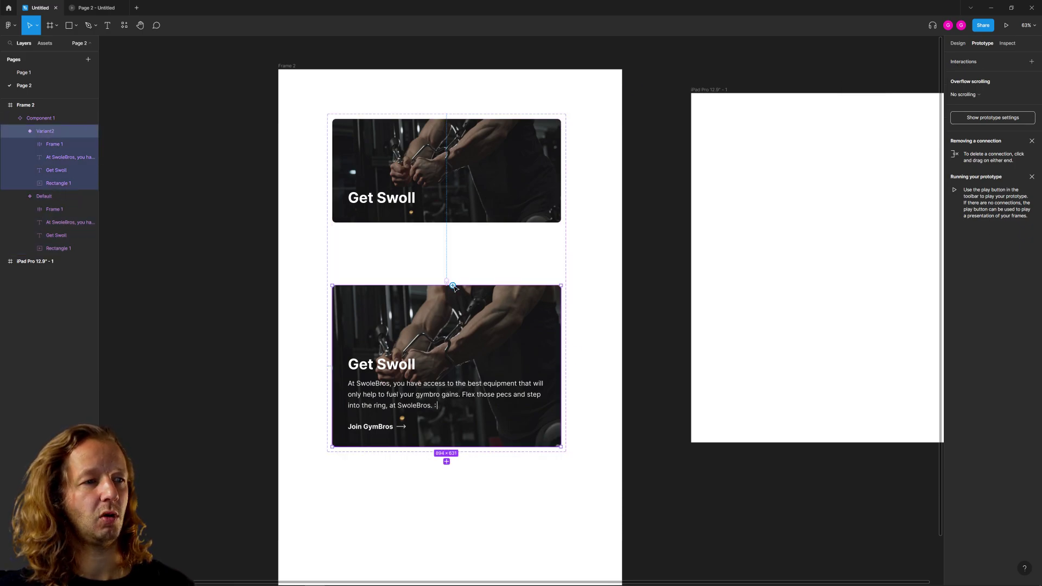
{"action": "left_click_drag", "start_coordinate": [452, 285], "coordinate": [472, 253]}
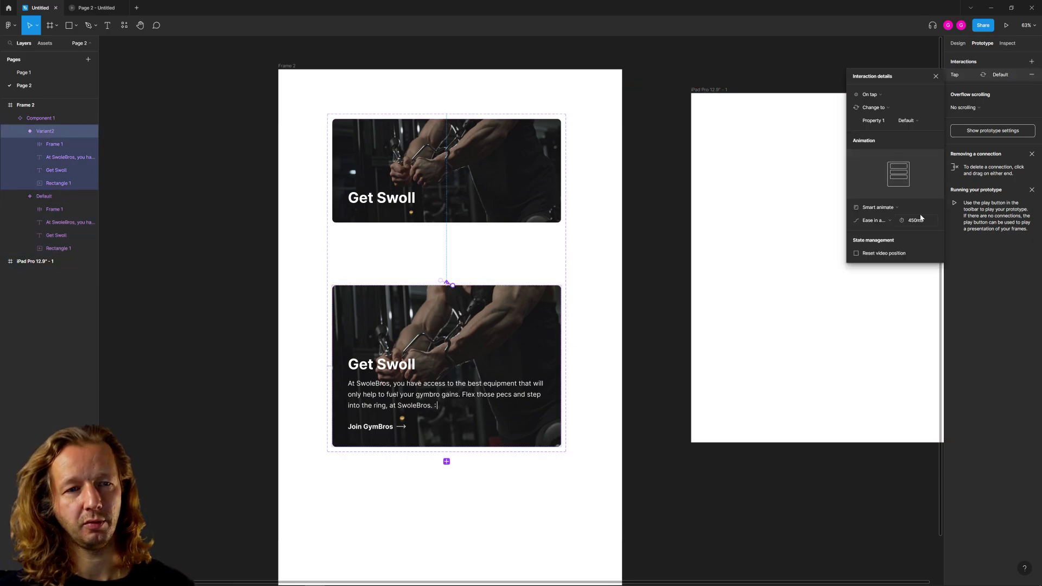
{"action": "left_click", "coordinate": [649, 110]}
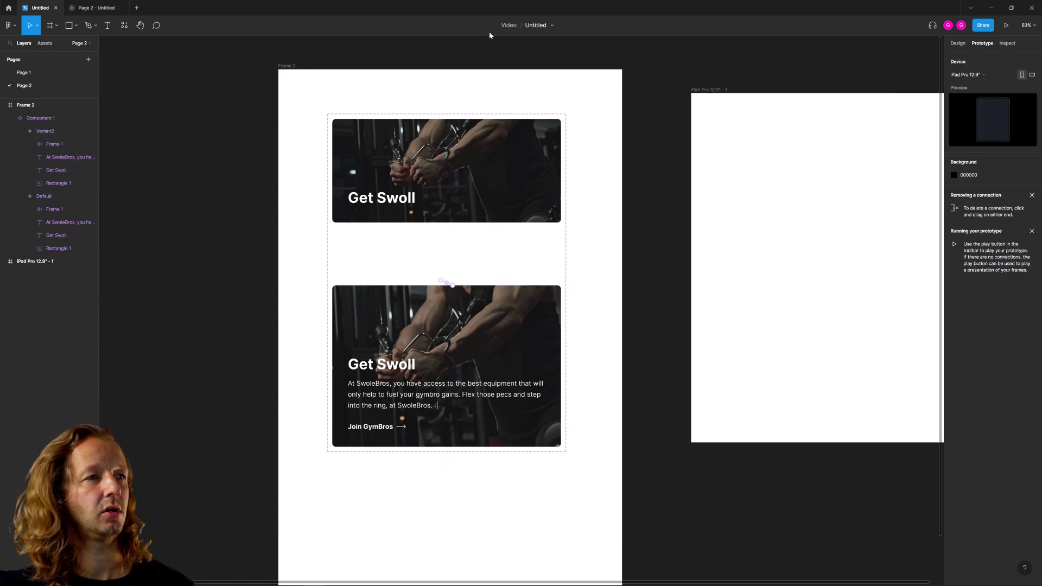
Drag the Frame 2 card component from Page 2's assets into the iPad Pro frame, centred near the top
{"action": "left_click", "coordinate": [958, 43]}
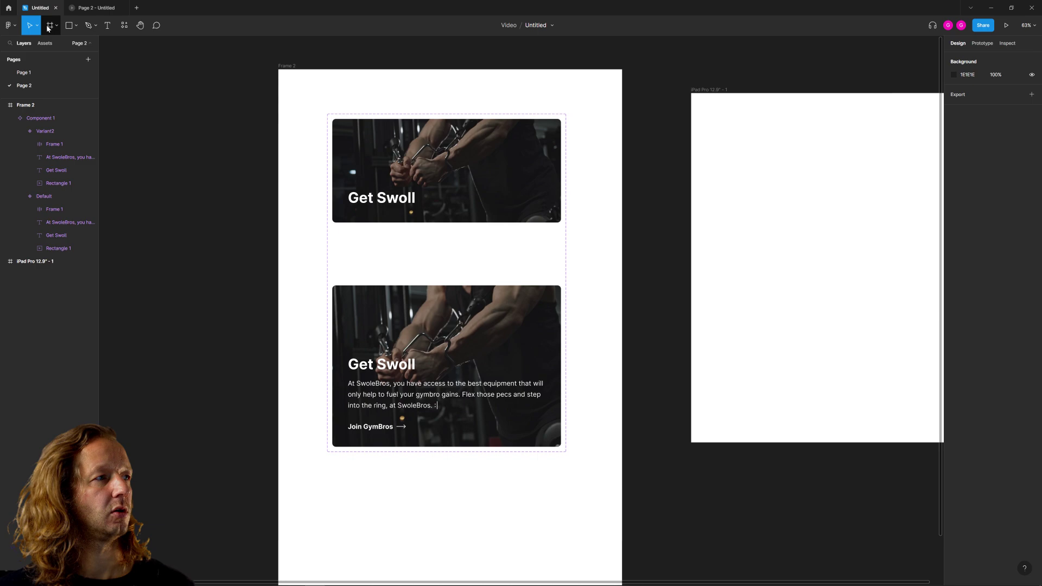
{"action": "left_click", "coordinate": [45, 42]}
{"action": "left_click", "coordinate": [18, 101]}
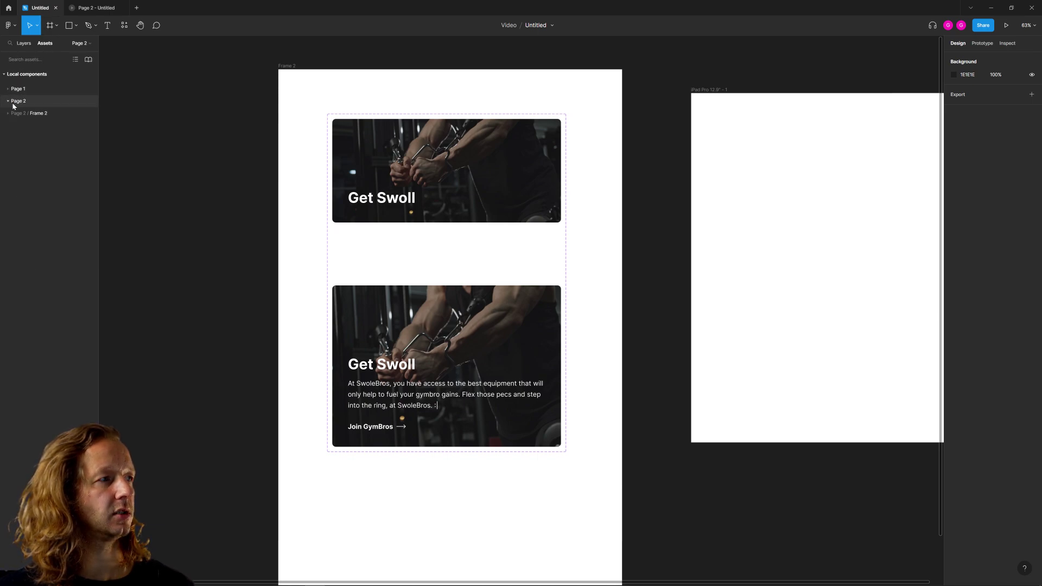
{"action": "left_click", "coordinate": [24, 113]}
{"action": "left_click_drag", "start_coordinate": [27, 142], "coordinate": [783, 198]}
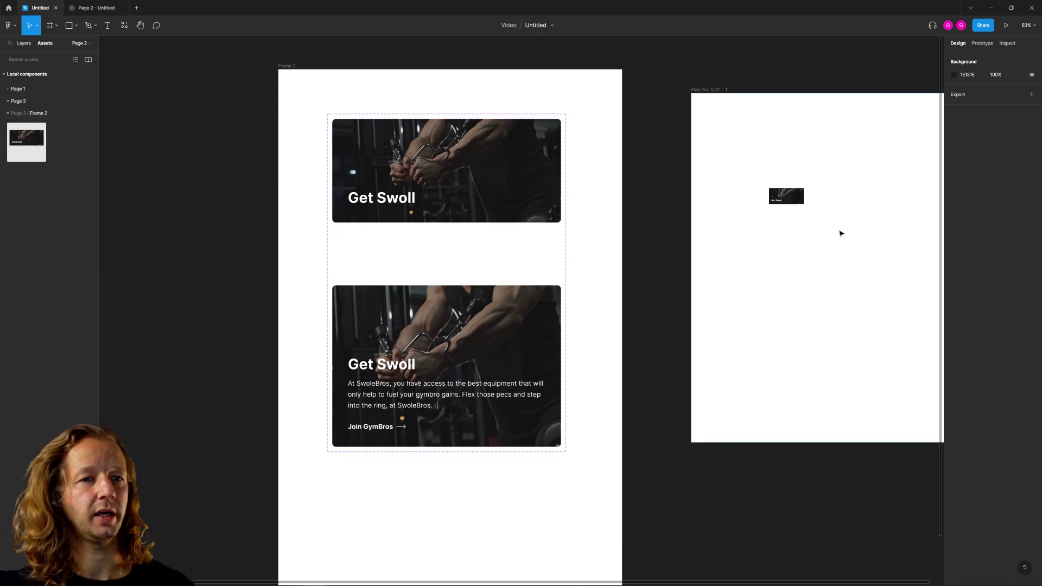
{"action": "scroll", "coordinate": [628, 298], "scroll_direction": "right", "scroll_amount": 5}
{"action": "left_click_drag", "start_coordinate": [625, 214], "coordinate": [630, 210]}
{"action": "left_click", "coordinate": [598, 321]}
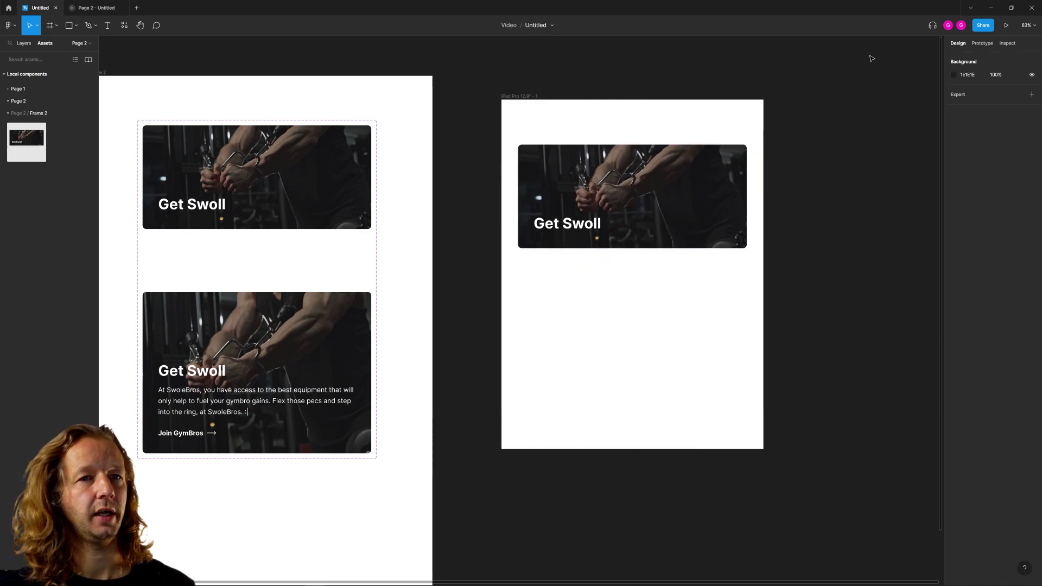
{"action": "left_click", "coordinate": [528, 96]}
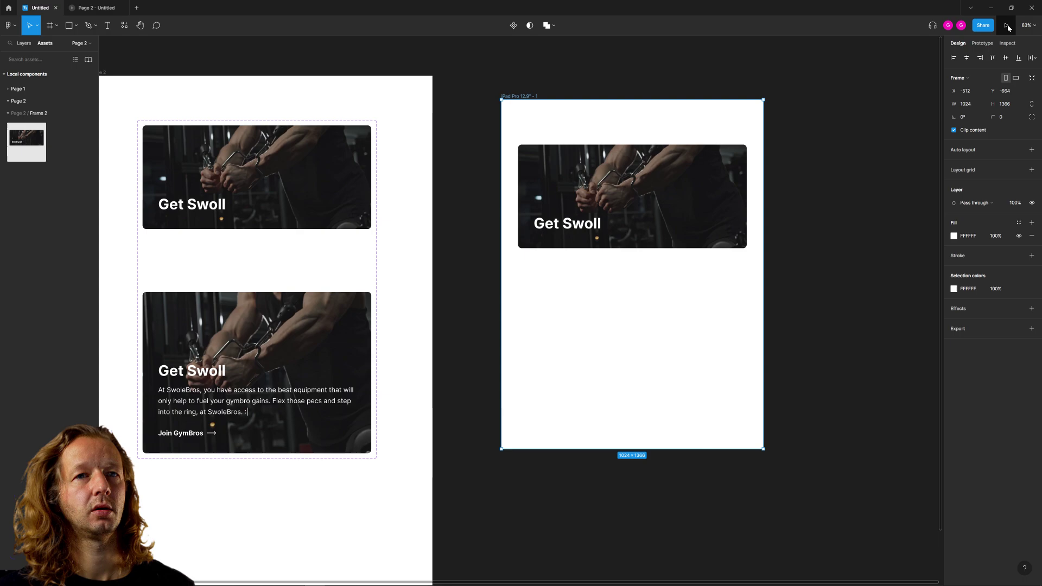
{"action": "left_click", "coordinate": [119, 7]}
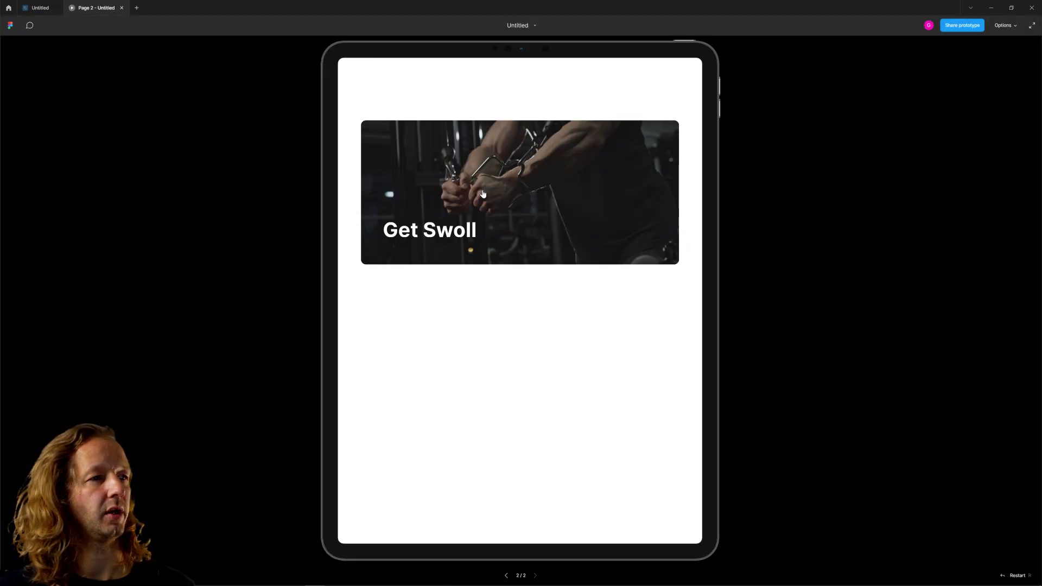
{"action": "left_click", "coordinate": [565, 205]}
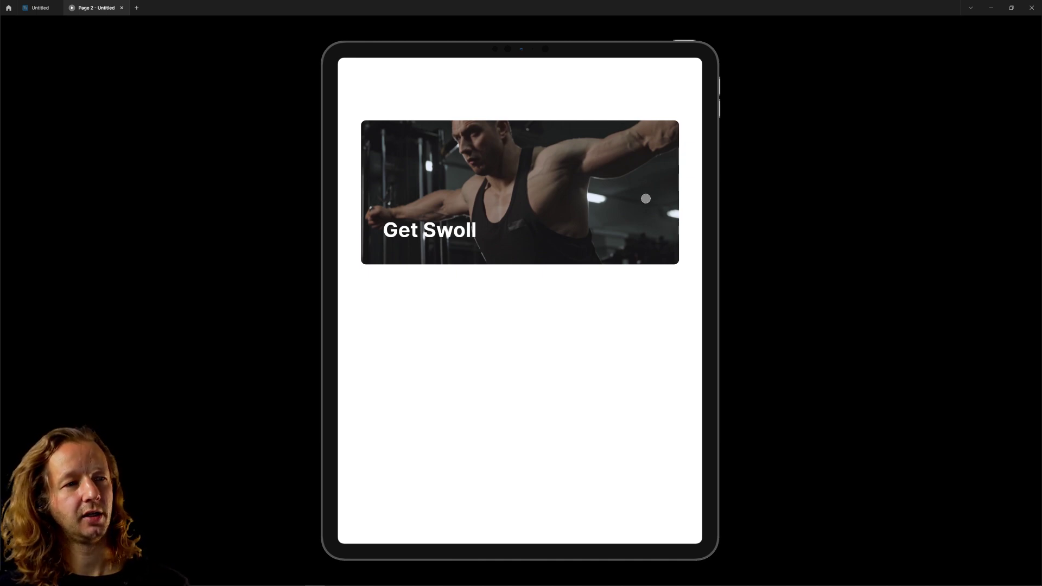
{"action": "left_click", "coordinate": [579, 176]}
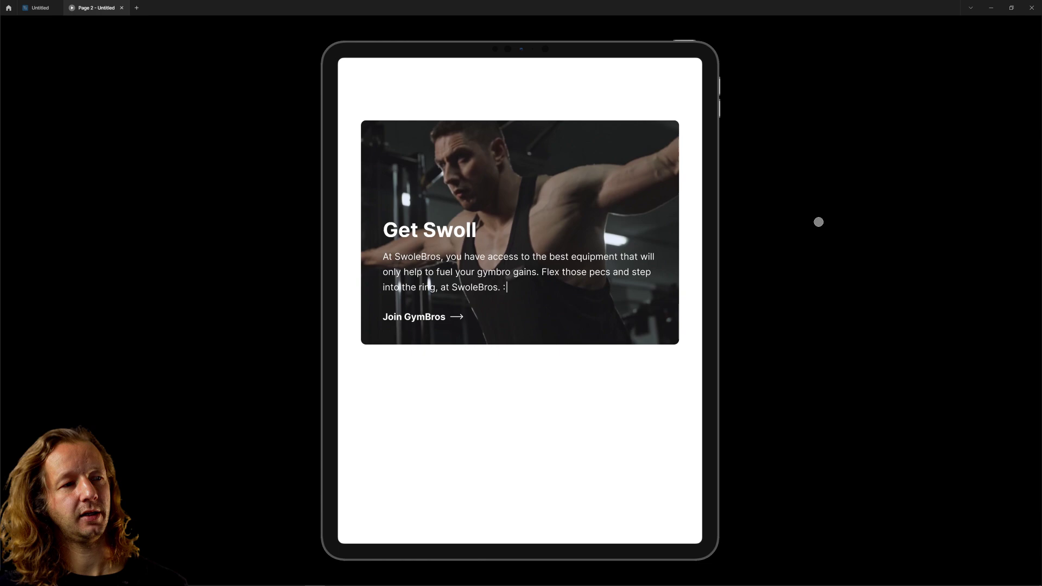
{"action": "left_click", "coordinate": [621, 178]}
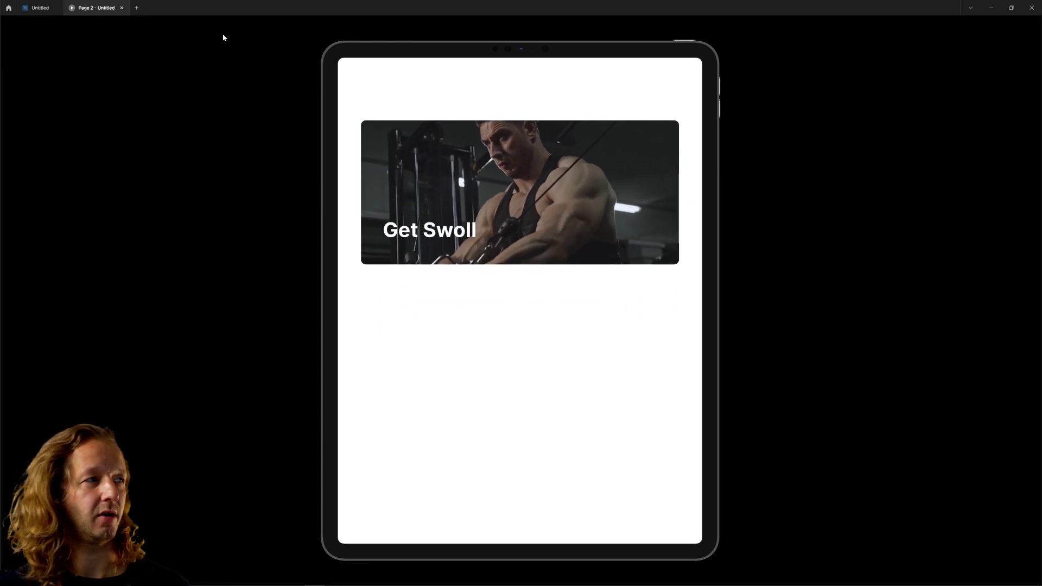
{"action": "left_click", "coordinate": [39, 8]}
Move the card component set to Frame 2's corner, widen it to full width, and centre both variants
{"action": "left_click", "coordinate": [414, 282]}
{"action": "scroll", "coordinate": [414, 282], "scroll_direction": "left", "scroll_amount": 5}
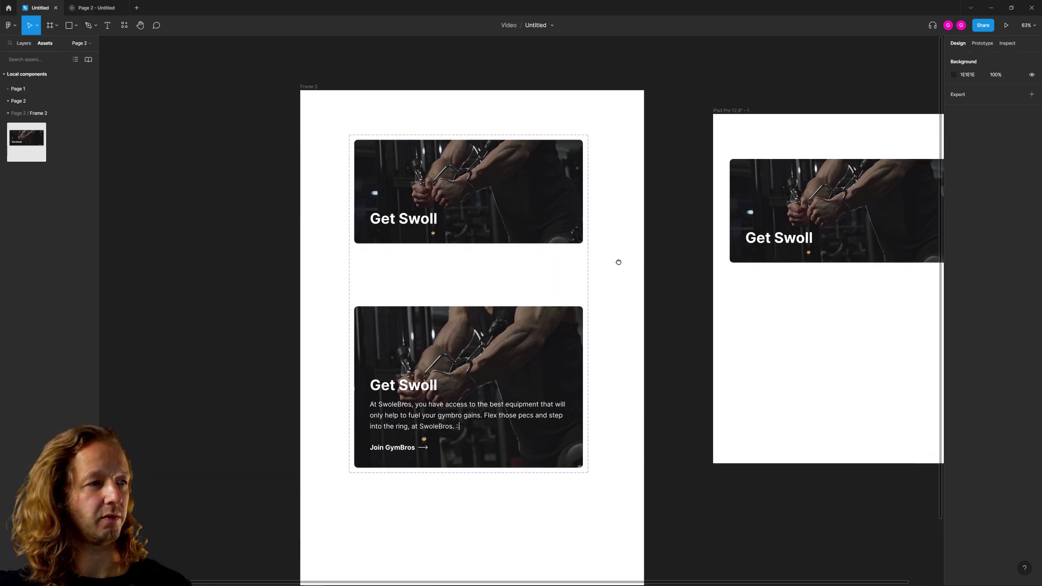
{"action": "scroll", "coordinate": [722, 233], "scroll_direction": "down", "scroll_amount": 2}
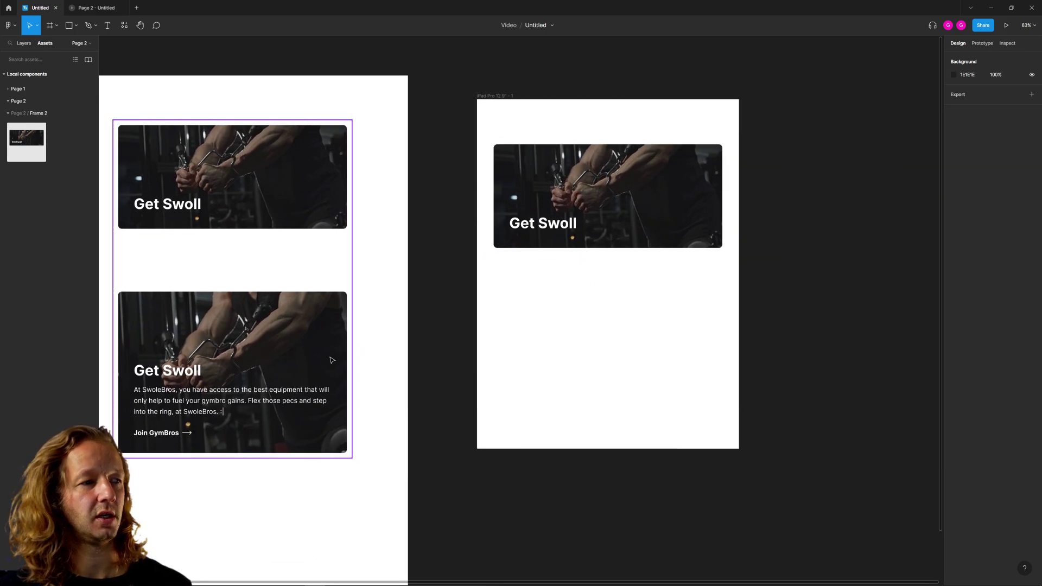
{"action": "scroll", "coordinate": [565, 307], "scroll_direction": "up", "scroll_amount": 2}
{"action": "left_click", "coordinate": [484, 288]}
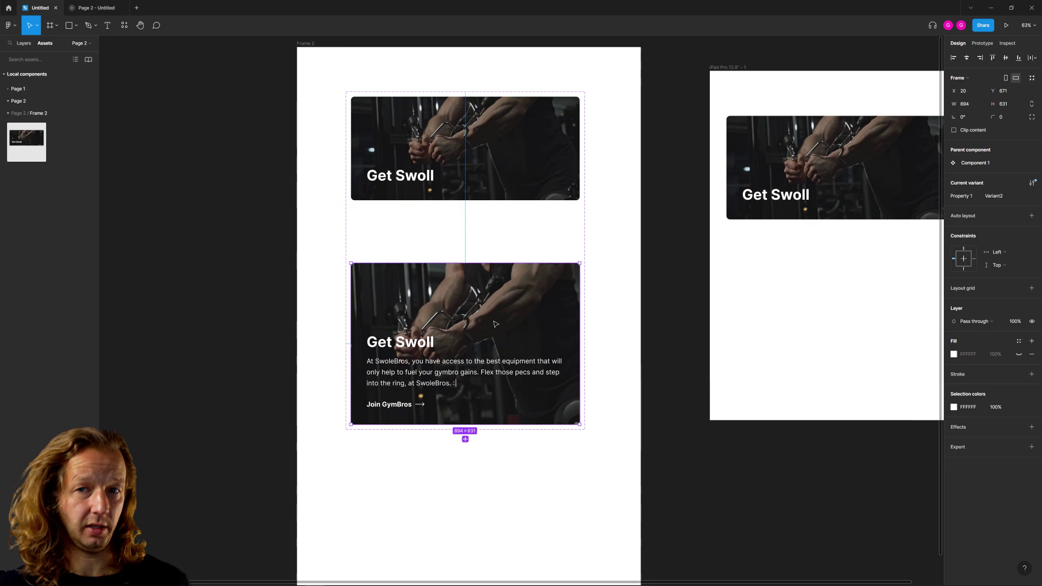
{"action": "left_click", "coordinate": [618, 289]}
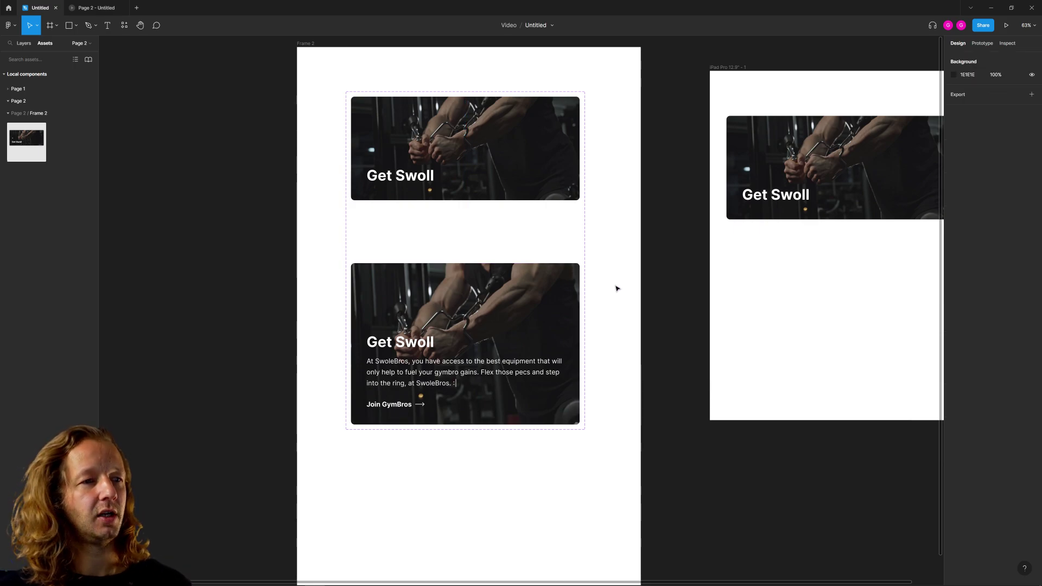
{"action": "left_click_drag", "start_coordinate": [351, 95], "coordinate": [303, 51]}
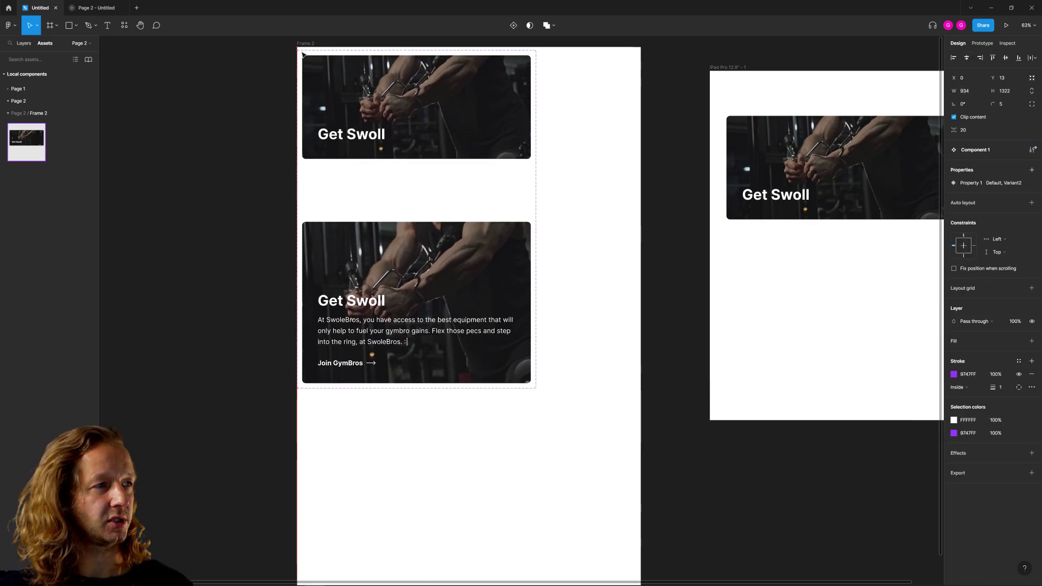
{"action": "left_click_drag", "start_coordinate": [536, 385], "coordinate": [641, 497]}
{"action": "key", "text": "Return"}
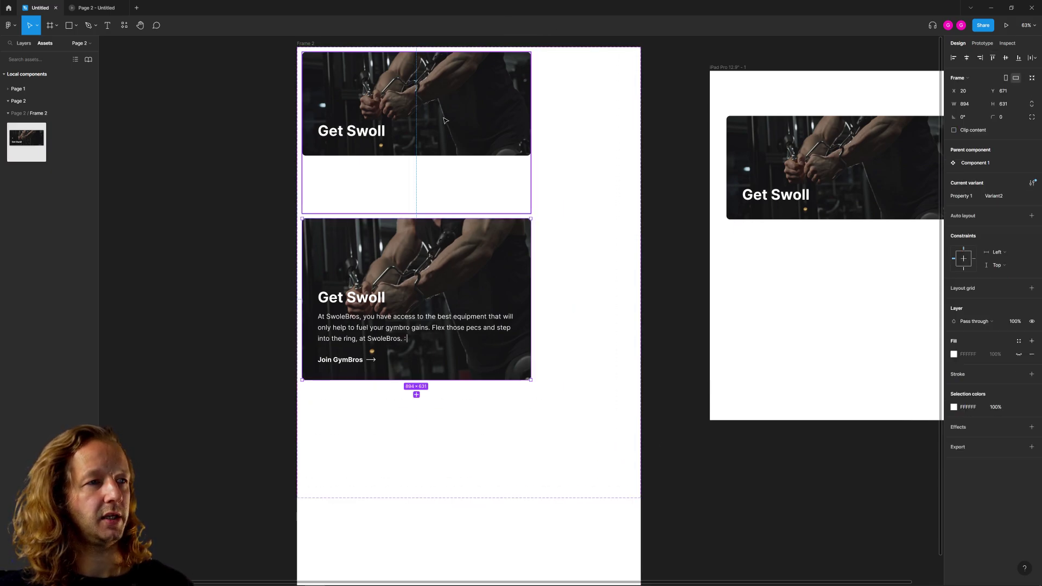
{"action": "left_click_drag", "start_coordinate": [470, 115], "coordinate": [523, 115]}
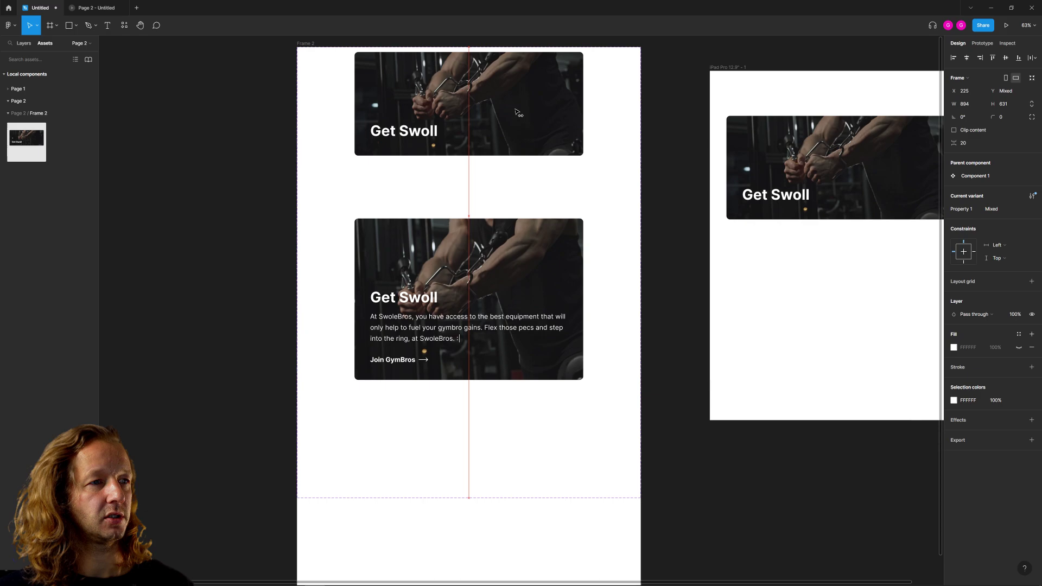
{"action": "left_click", "coordinate": [628, 196]}
{"action": "left_click", "coordinate": [24, 45]}
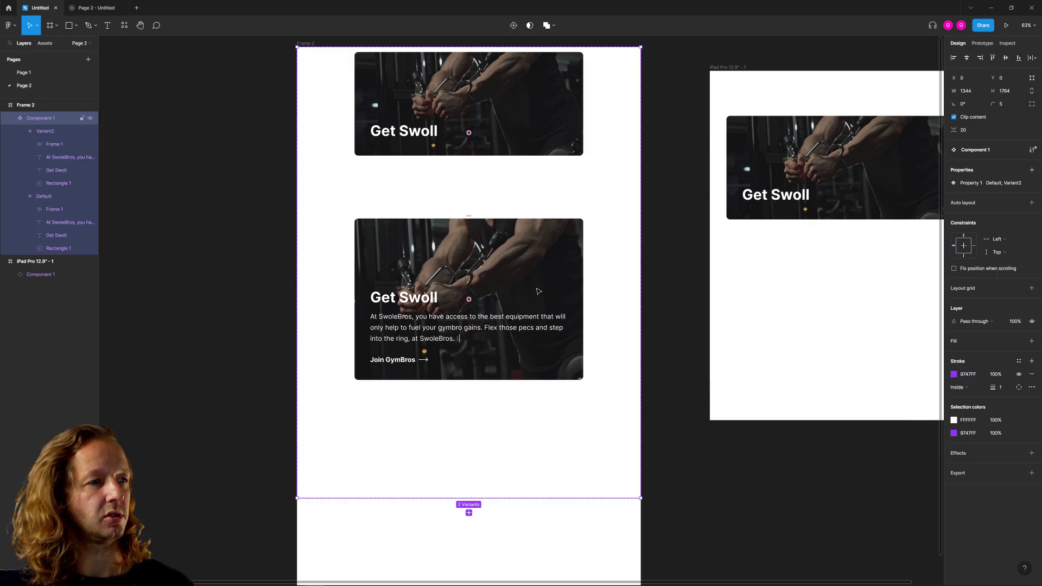
Widen Variant2's video rectangle to 1348 × 631 and set all four corner radii to 0
{"action": "double_click", "coordinate": [563, 271]}
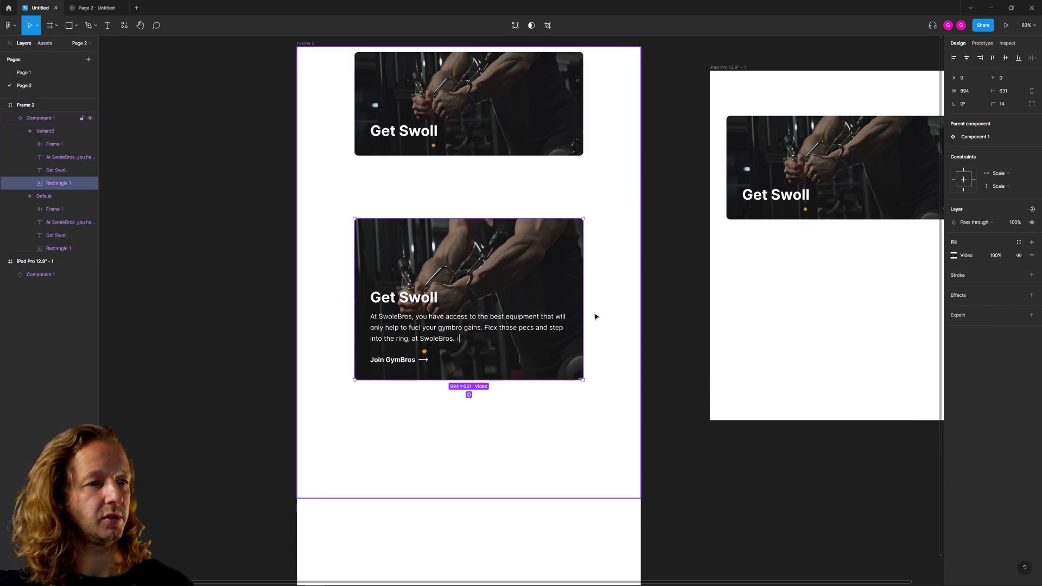
{"action": "left_click_drag", "start_coordinate": [583, 309], "coordinate": [643, 309]}
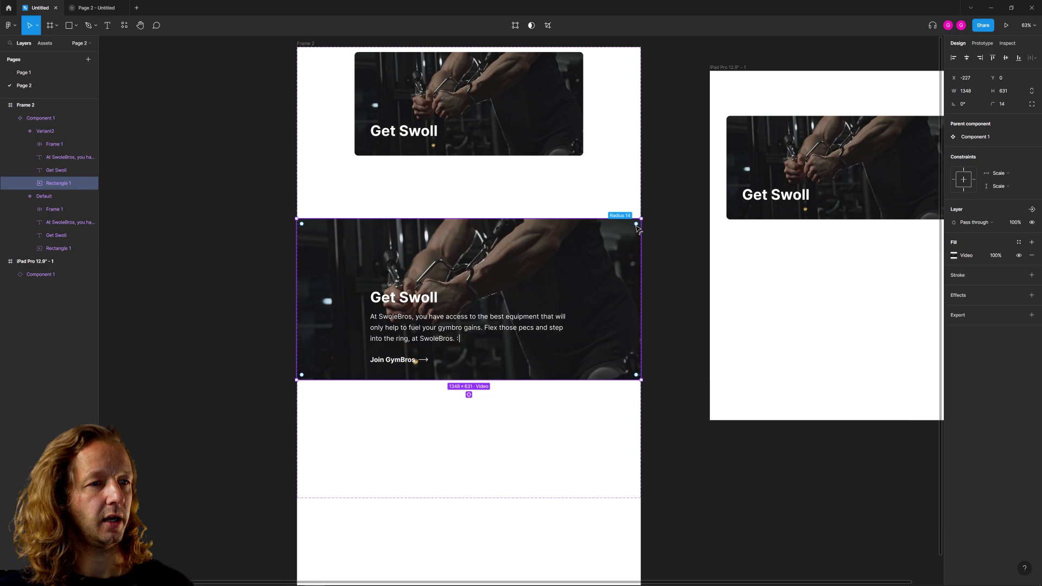
{"action": "left_click_drag", "start_coordinate": [638, 226], "coordinate": [645, 223]}
{"action": "left_click", "coordinate": [667, 246]}
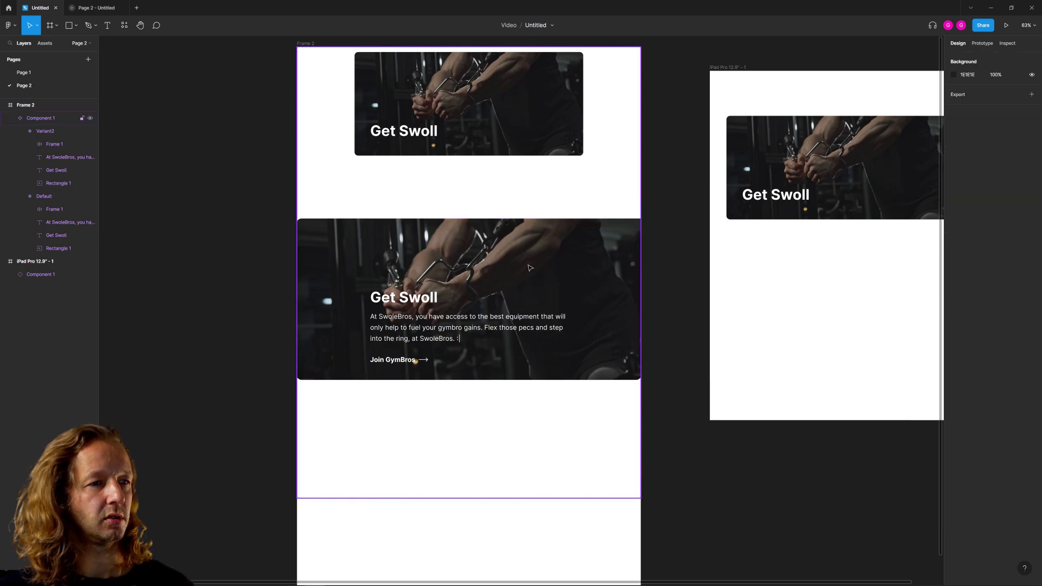
{"action": "left_click", "coordinate": [551, 250]}
{"action": "left_click", "coordinate": [304, 228]}
{"action": "double_click", "coordinate": [303, 228]}
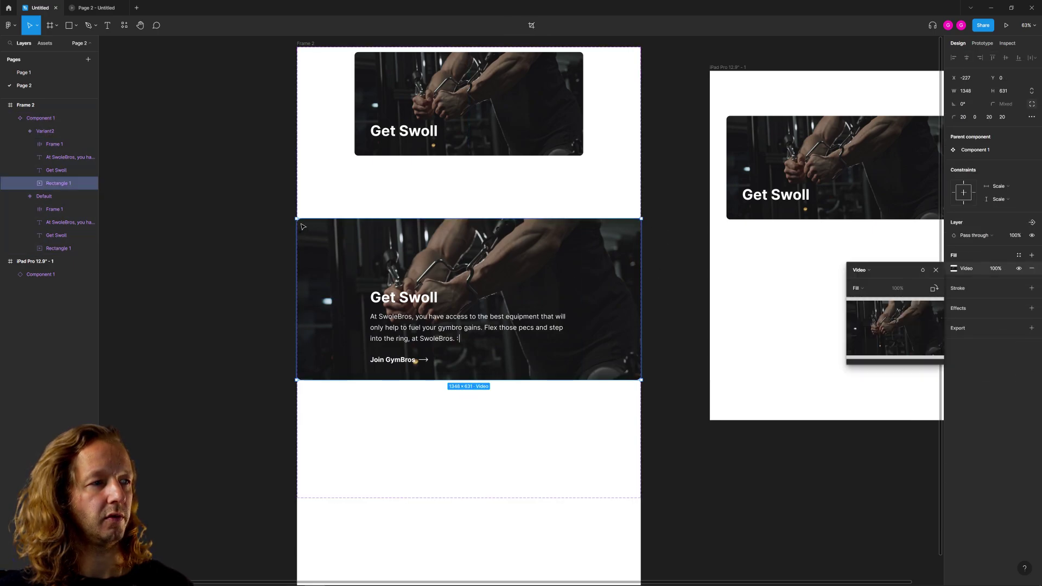
{"action": "key", "text": "Escape"}
{"action": "left_click_drag", "start_coordinate": [303, 224], "coordinate": [294, 220]}
{"action": "left_click_drag", "start_coordinate": [302, 376], "coordinate": [289, 394]}
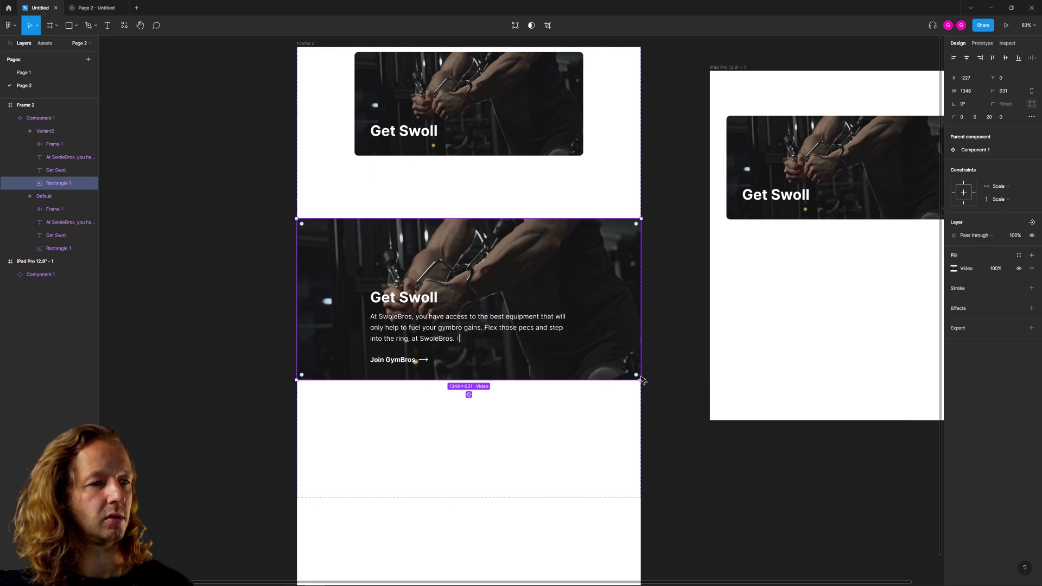
{"action": "left_click_drag", "start_coordinate": [638, 378], "coordinate": [668, 401]}
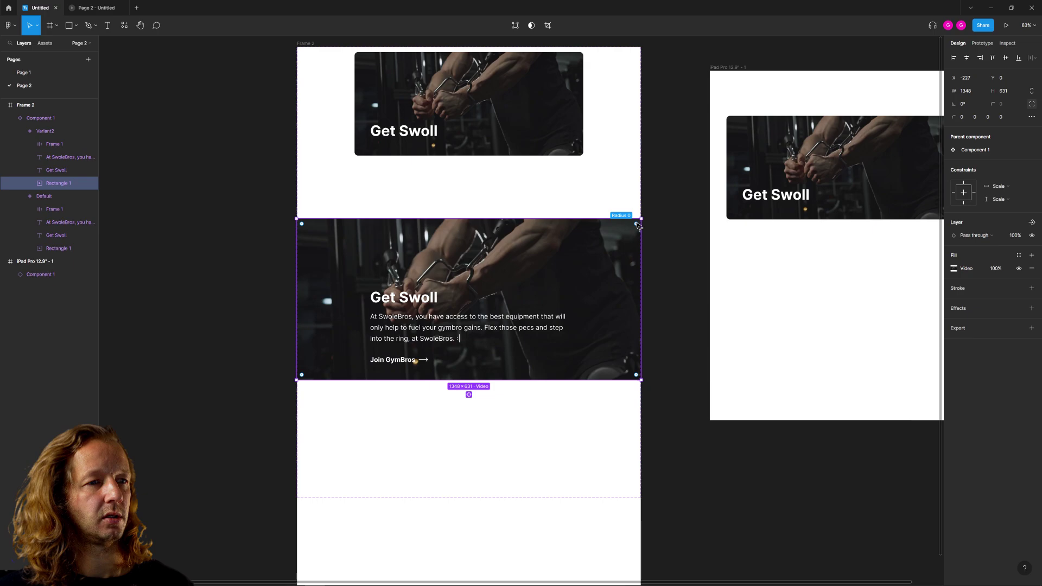
{"action": "left_click", "coordinate": [668, 206]}
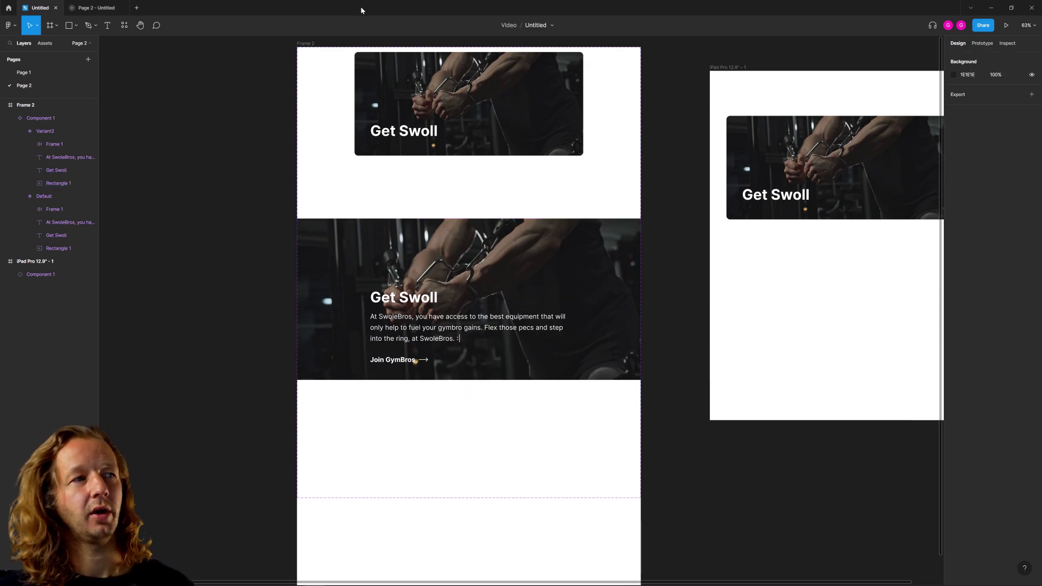
Launch the prototype preview to watch the Get Swoll card video on the iPad
{"action": "left_click", "coordinate": [96, 7]}
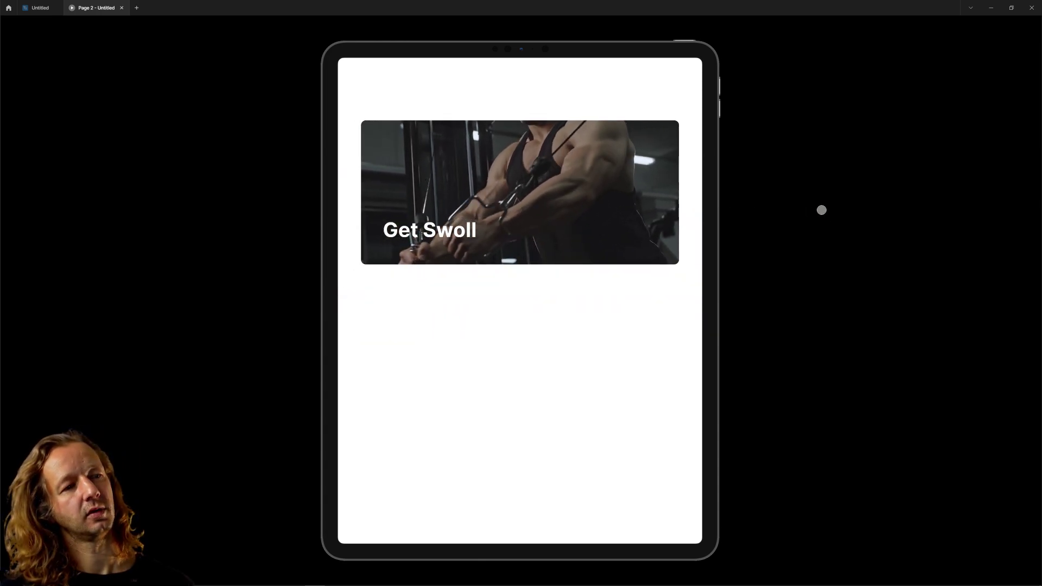
Switch back to the Untitled file's design canvas
{"action": "left_click", "coordinate": [40, 6]}
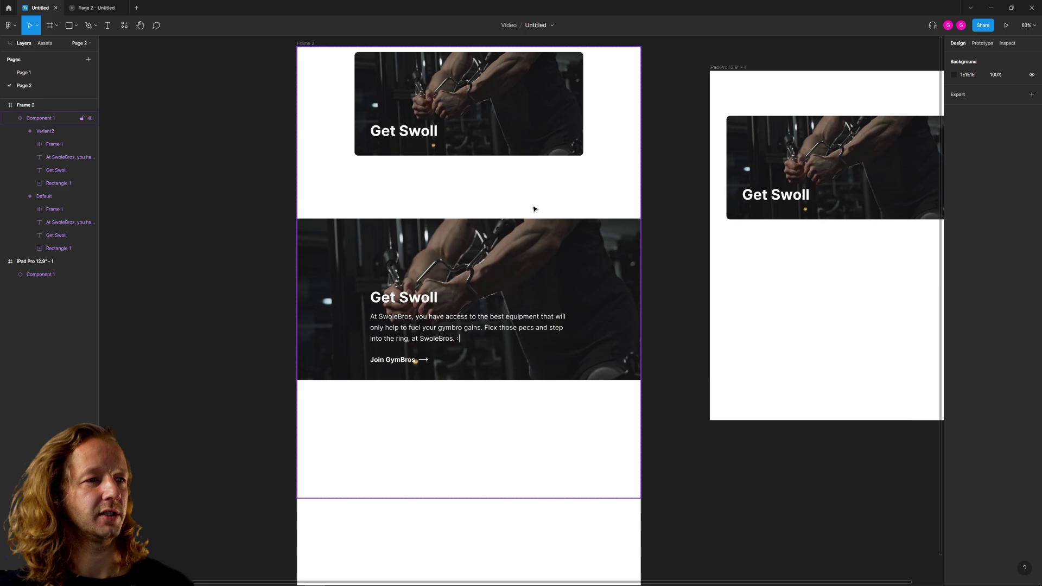